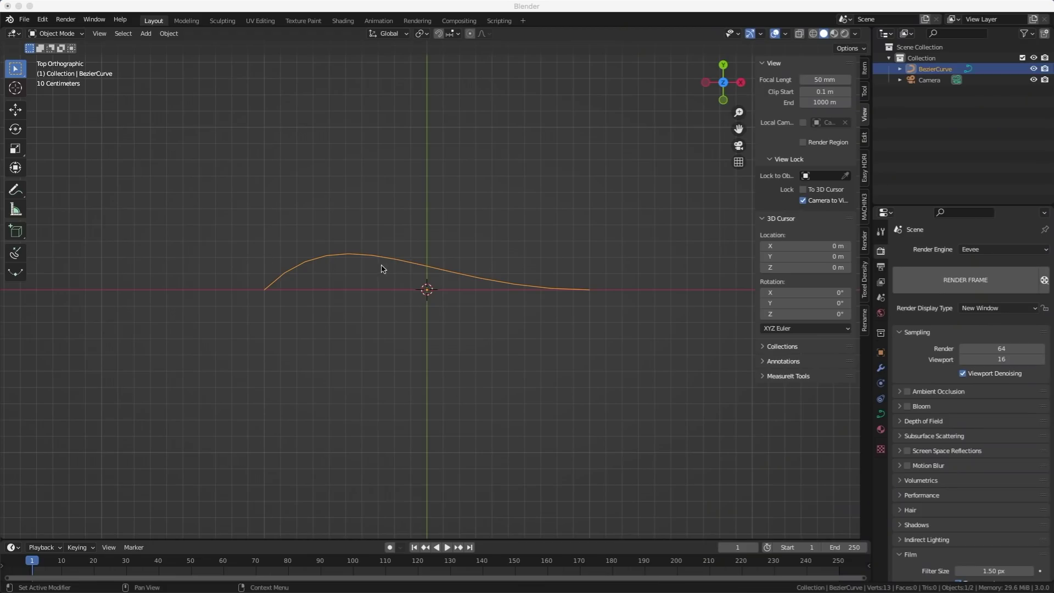
Put the curve into Edit Mode and draw a wavy freehand curve above the original.
key(Tab)
click(301, 271)
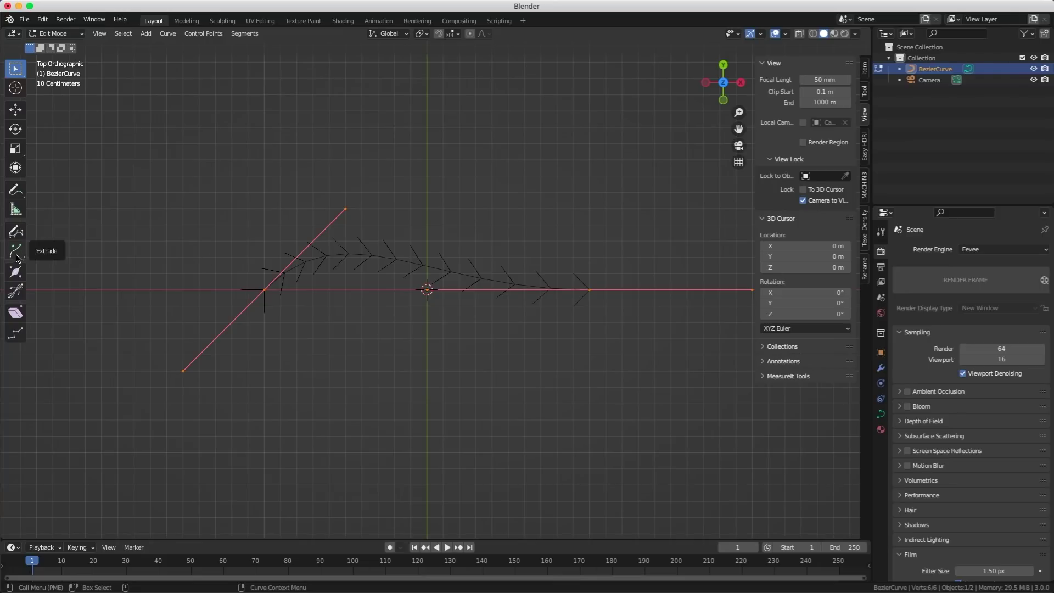
click(15, 231)
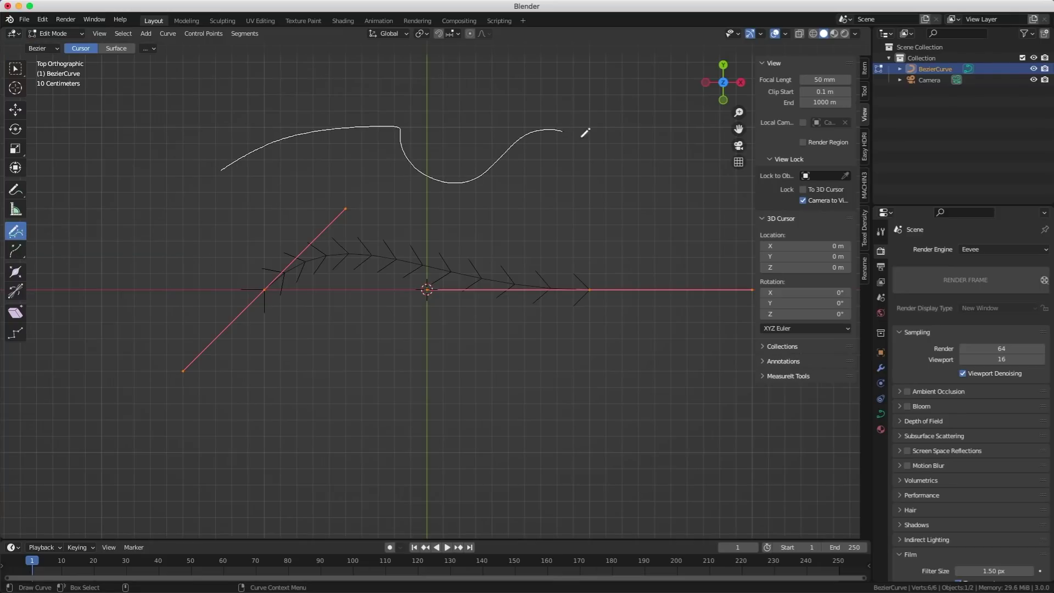
drag(723, 356, 724, 357)
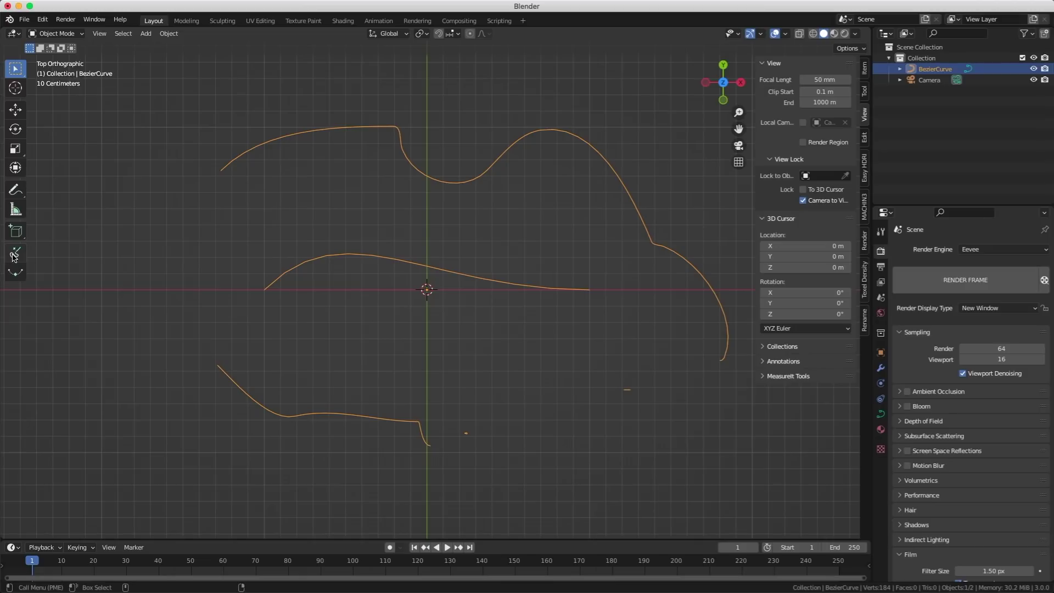
Add a Flexi Draw curve near the left side, bending it with a pulled-out handle.
click(16, 253)
drag(107, 150, 108, 160)
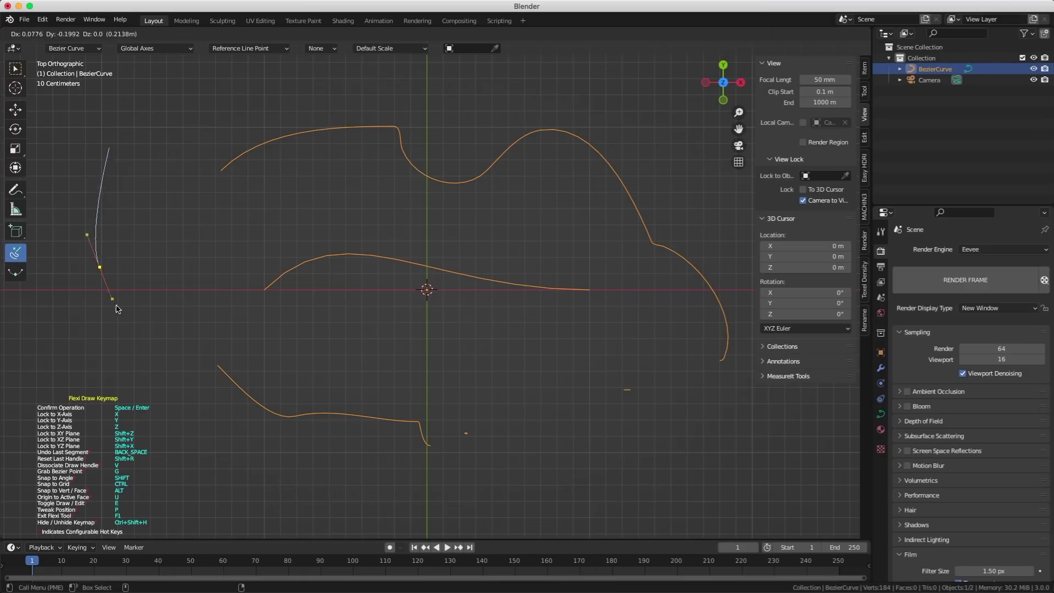
drag(116, 309, 133, 322)
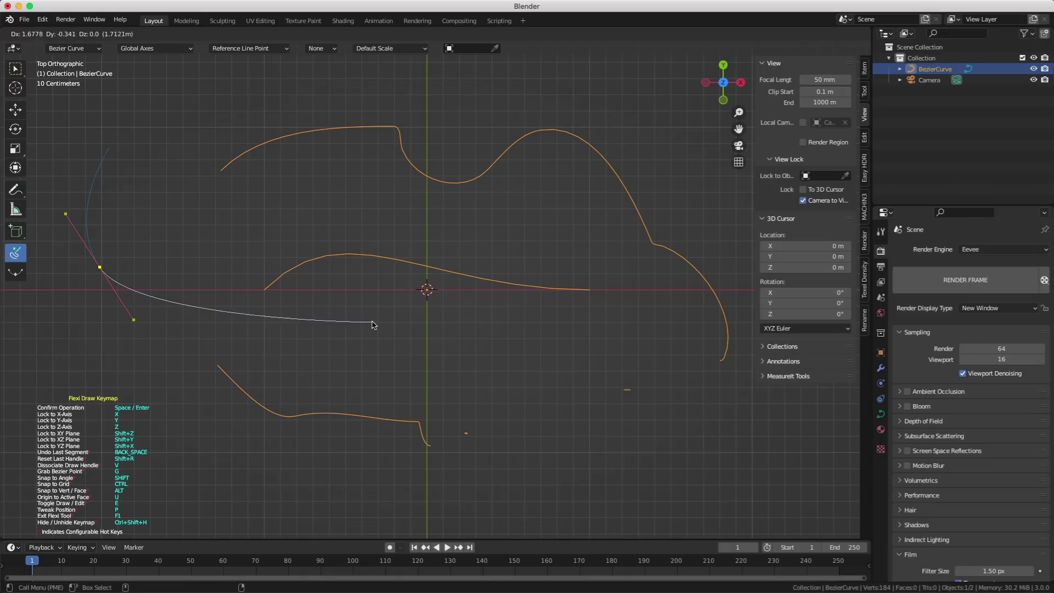
click(432, 328)
click(68, 124)
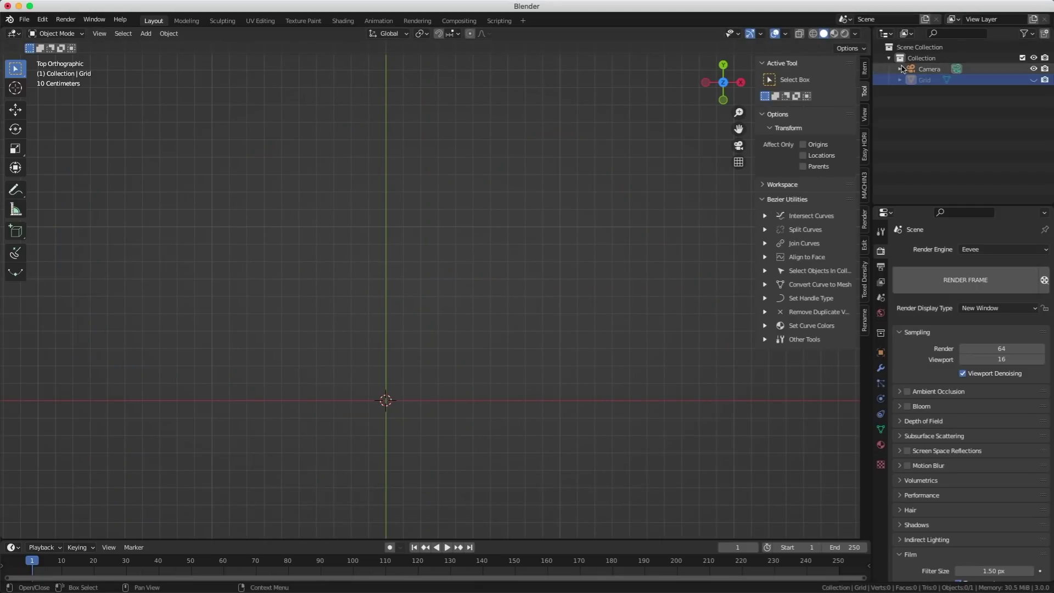
Expand the Intersect Curves, Split Curves, Join Curves, Align to Face and Select Objects In Collection subpanels.
click(764, 216)
click(765, 280)
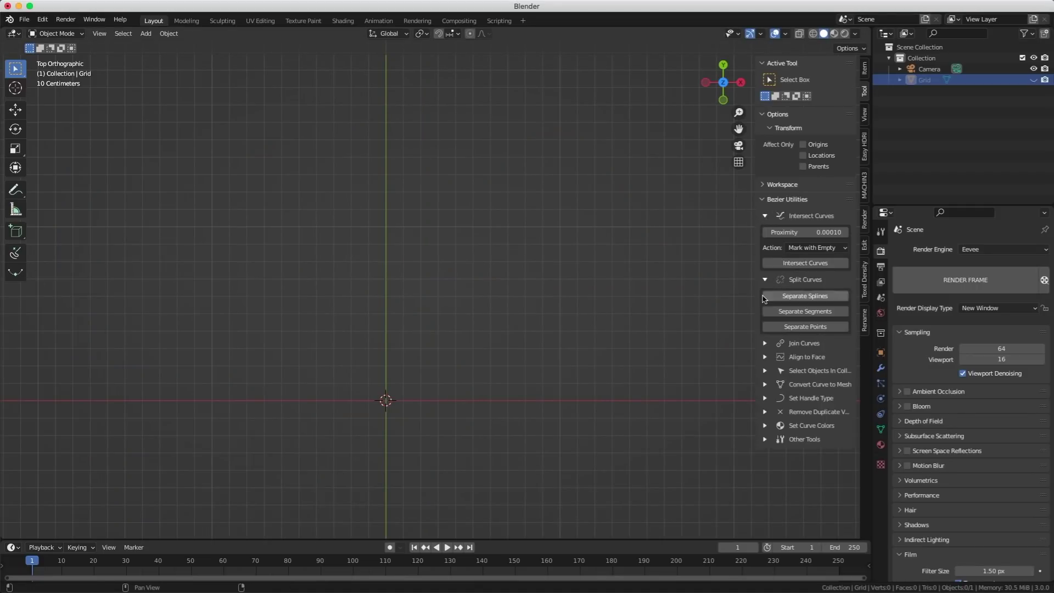
click(765, 344)
click(764, 422)
click(765, 486)
Expand the Convert Curve to Mesh, Set Handle Type, duplicate-removal and Set Curve Colors subpanels.
scroll(771, 370, down, 3)
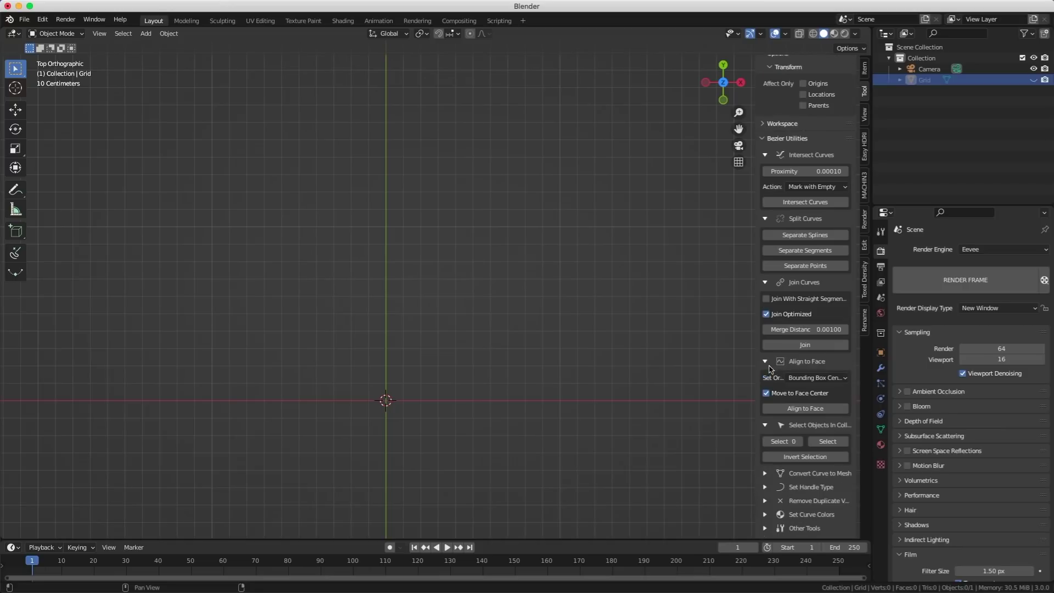
click(765, 474)
scroll(766, 494, down, 3)
click(765, 497)
scroll(766, 503, down, 2)
click(765, 508)
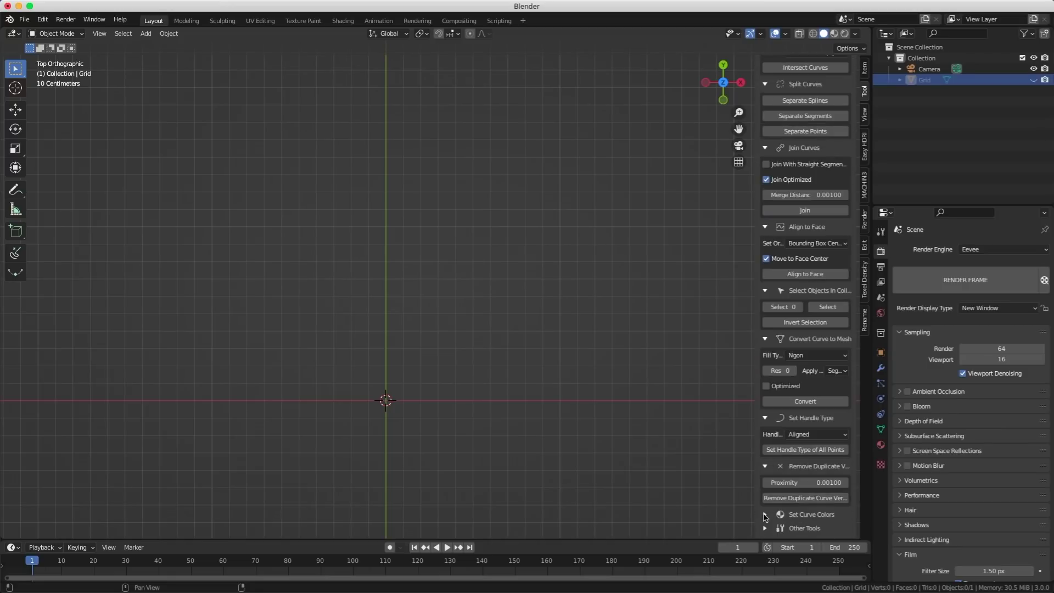
click(766, 519)
scroll(768, 524, down, 2)
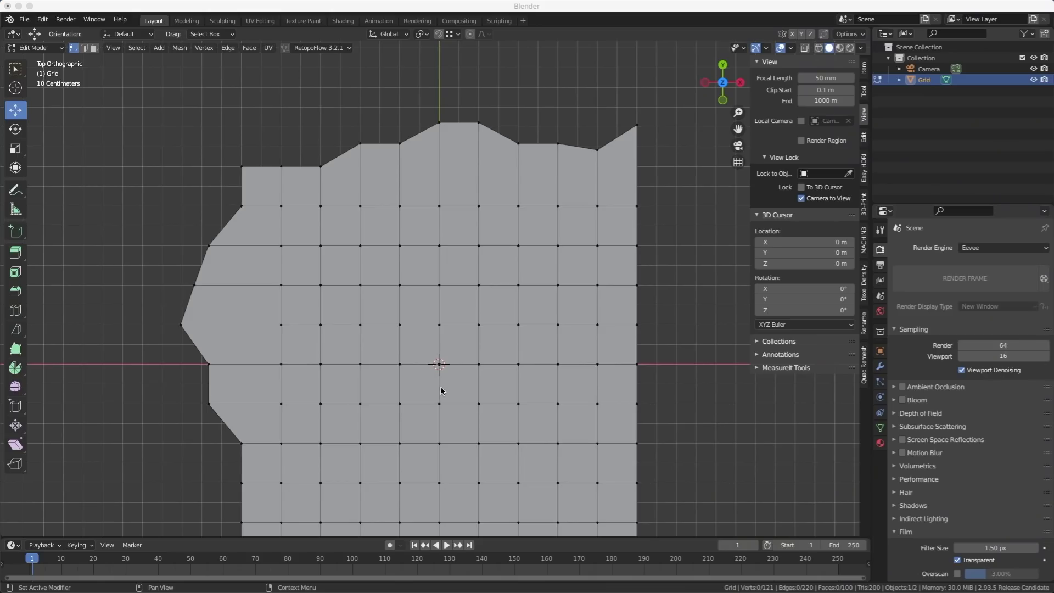
Straighten the grid's left-edge vertices evenly with LoopTools Gstretch.
click(188, 234)
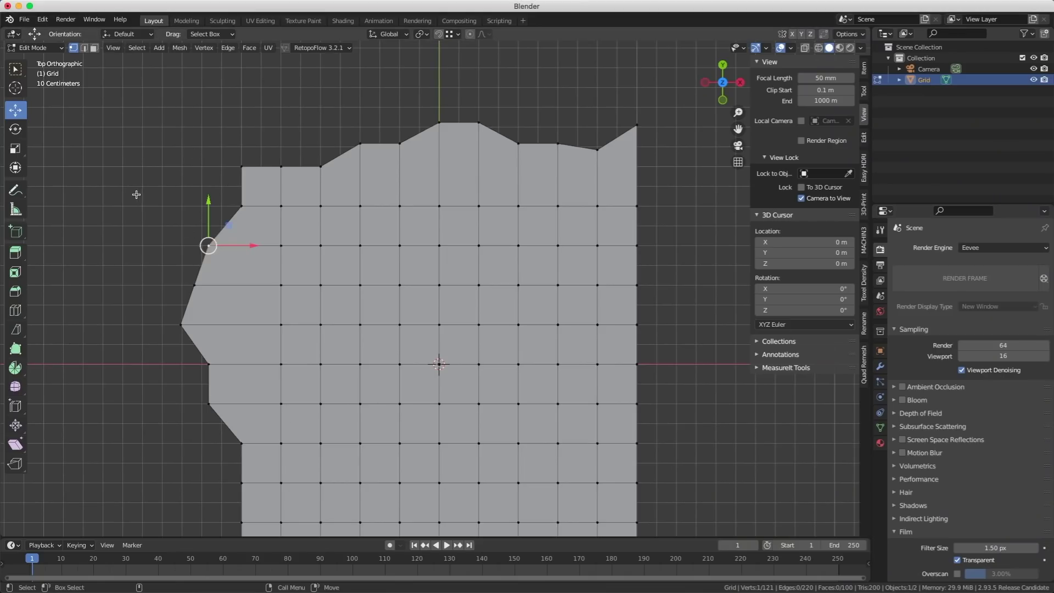
drag(136, 194, 246, 459)
right_click(163, 315)
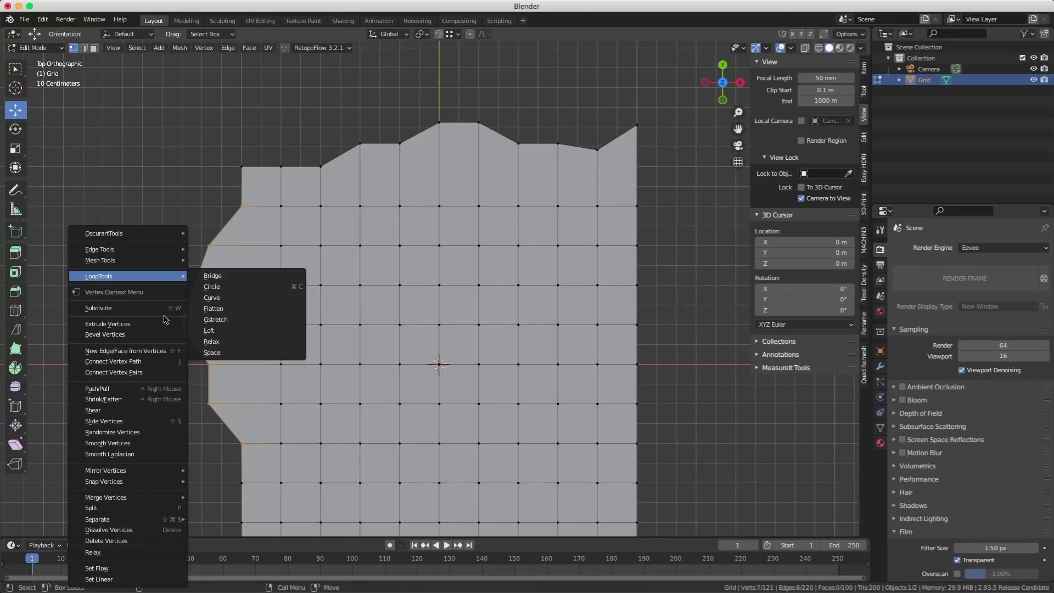
click(215, 319)
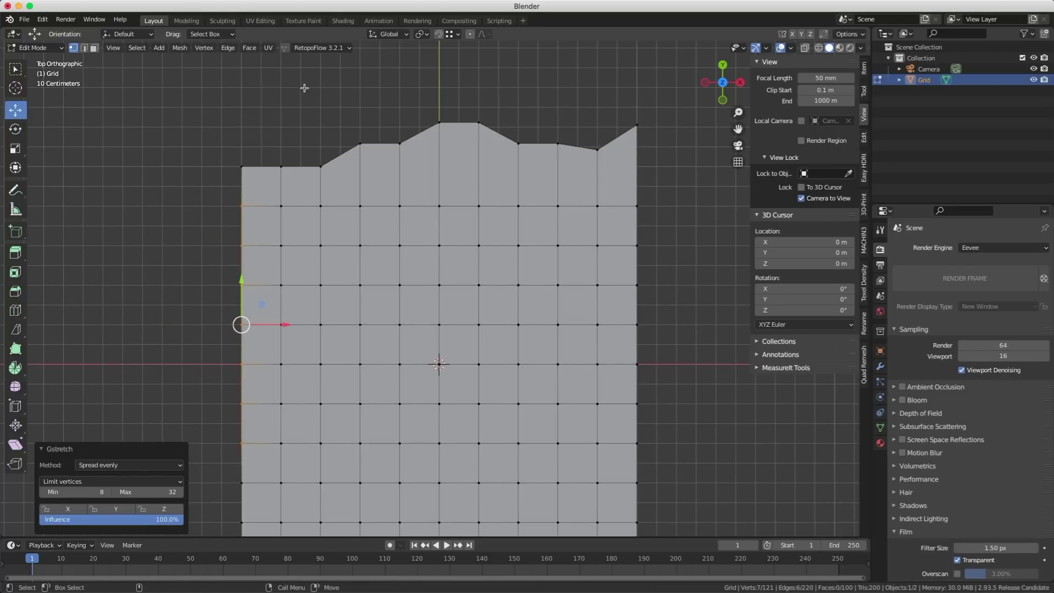
Straighten the top-edge vertices into a line with LoopTools Gstretch.
drag(304, 88, 656, 179)
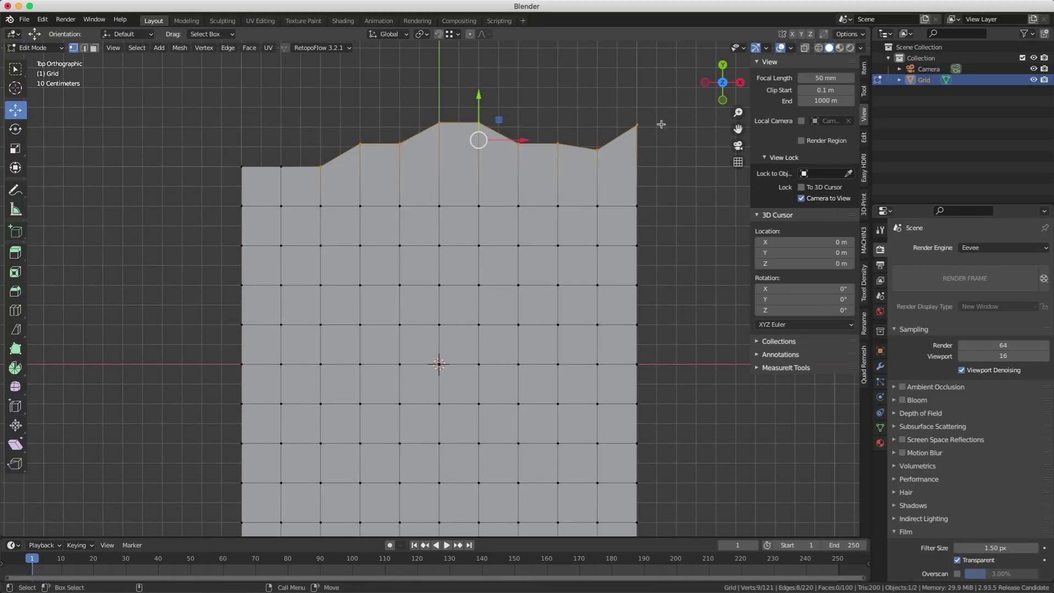
right_click(544, 112)
mouse_move(544, 112)
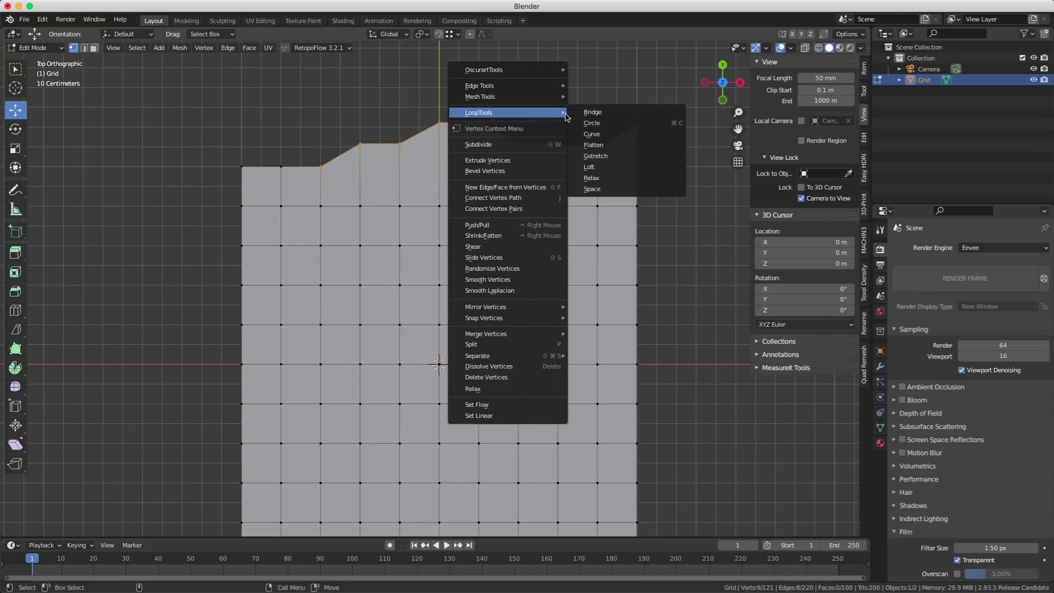
click(613, 151)
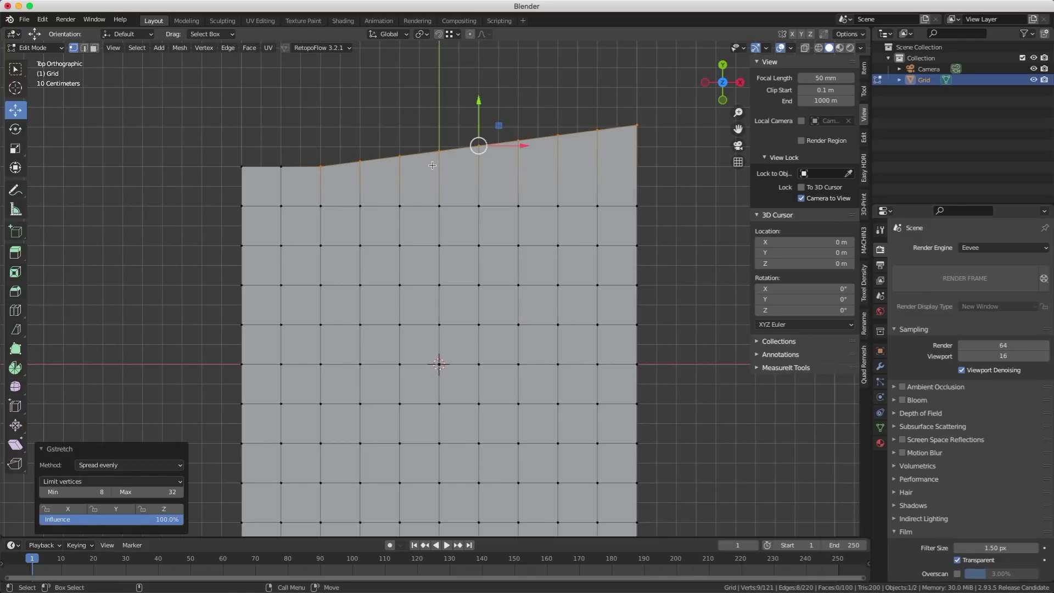
Flatten the sloped top edge horizontally and lower it with snapping until flush.
key(alt+a)
click(574, 72)
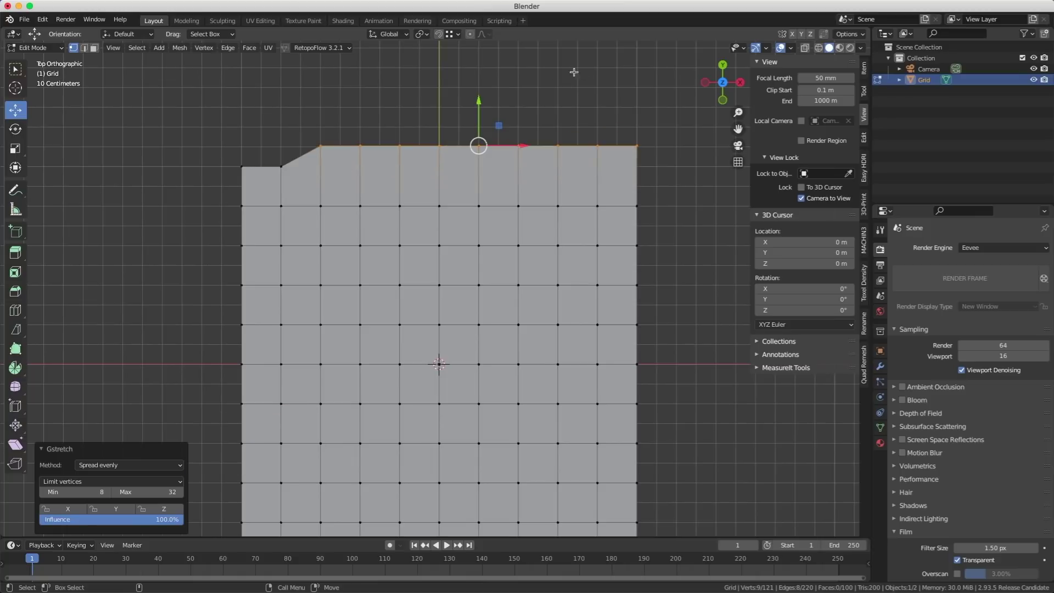
key(shift+Tab)
drag(480, 99, 252, 167)
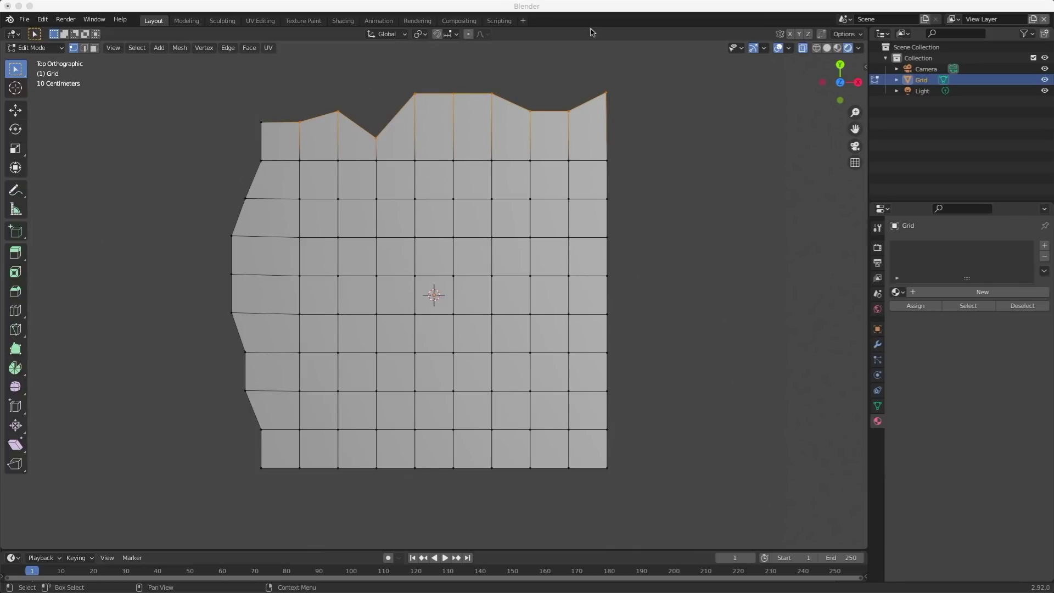
key(alt+a)
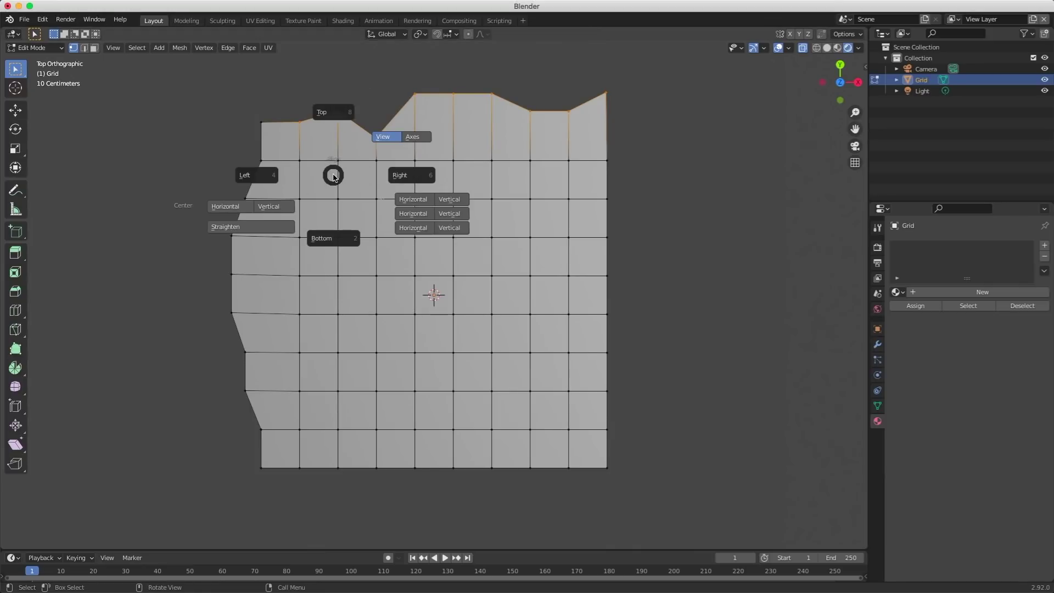
click(333, 109)
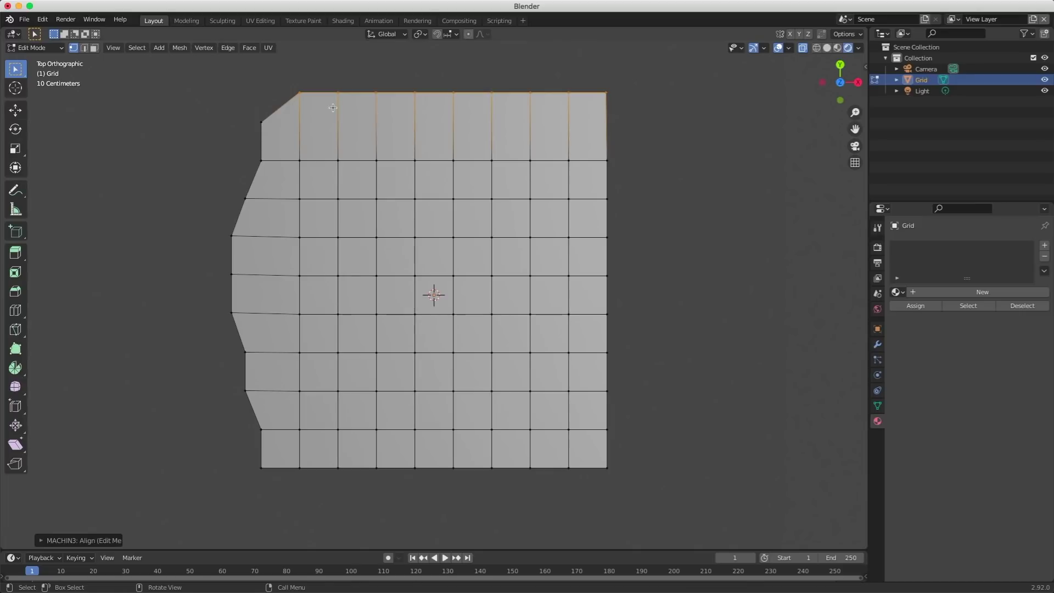
key(ctrl+z)
key(alt+a)
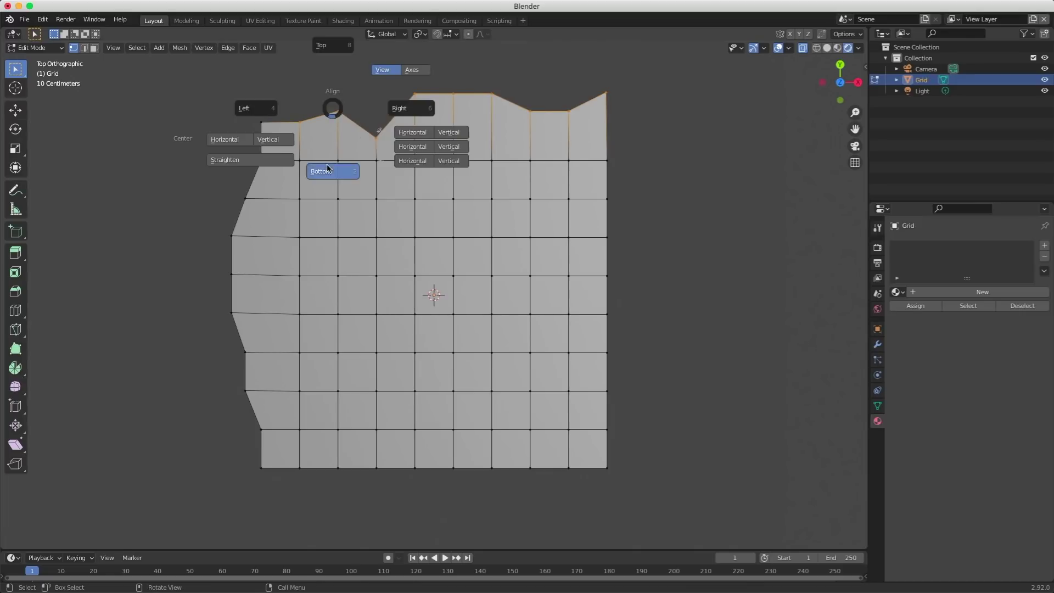
click(327, 170)
drag(165, 144, 277, 419)
key(alt+a)
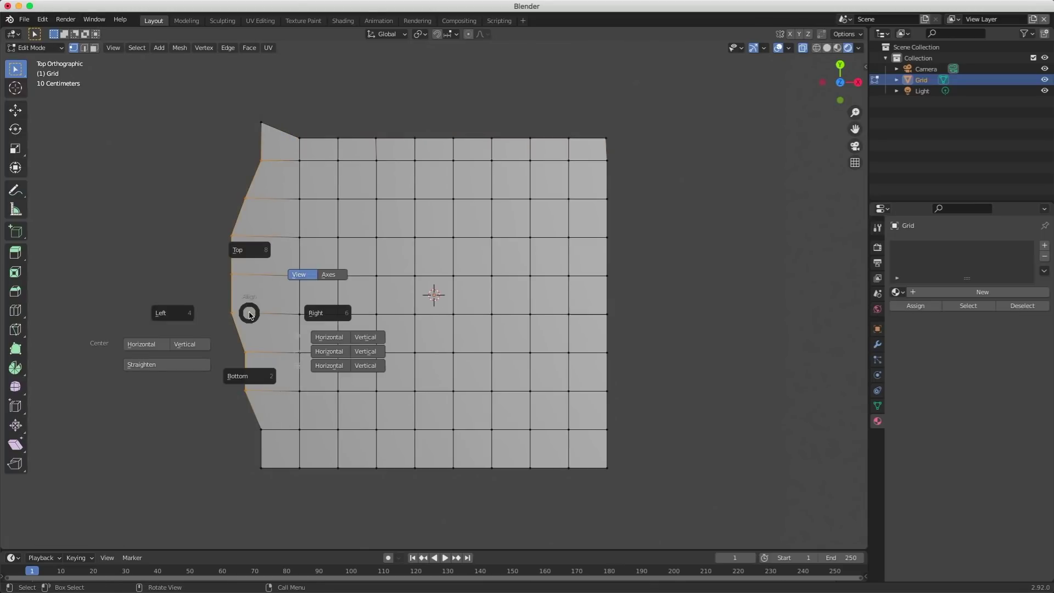
click(164, 315)
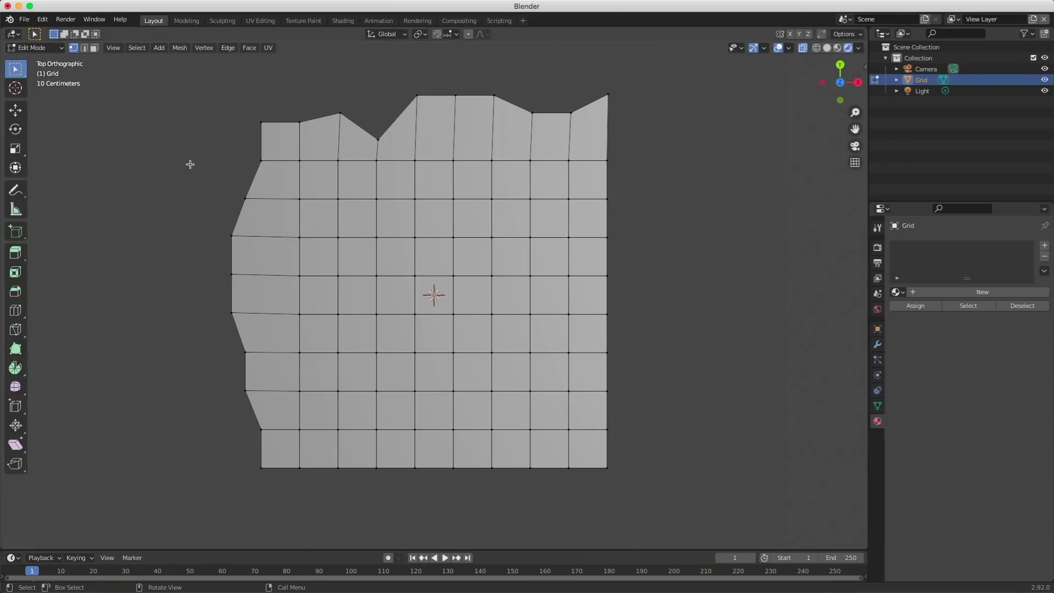
Try several snapping targets in the Snap To popover, ending on Edge.
key(ctrl+shift+Tab)
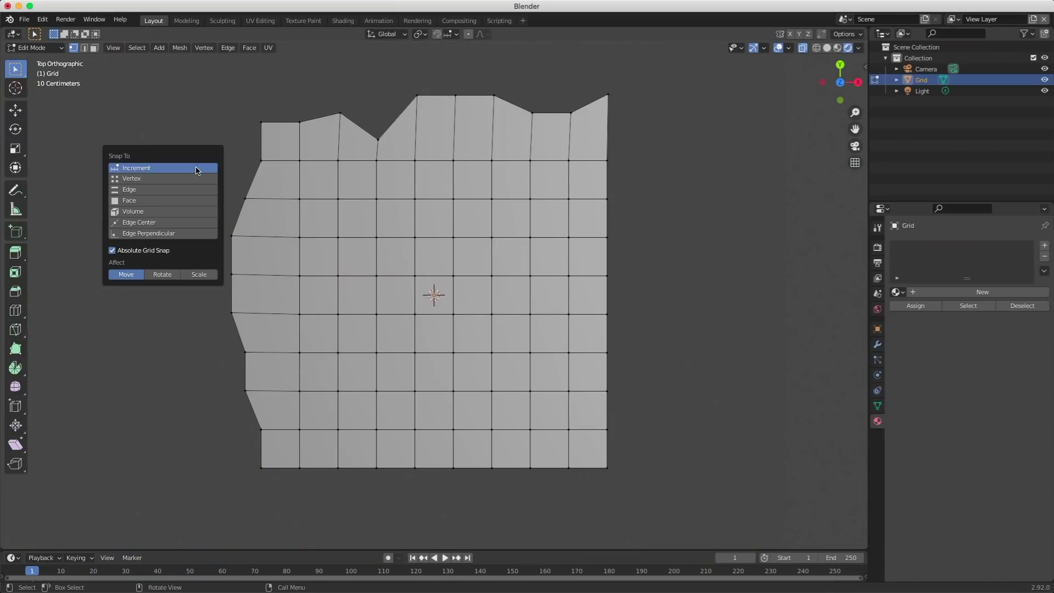
click(182, 190)
click(183, 200)
click(183, 189)
click(181, 168)
click(181, 179)
click(179, 190)
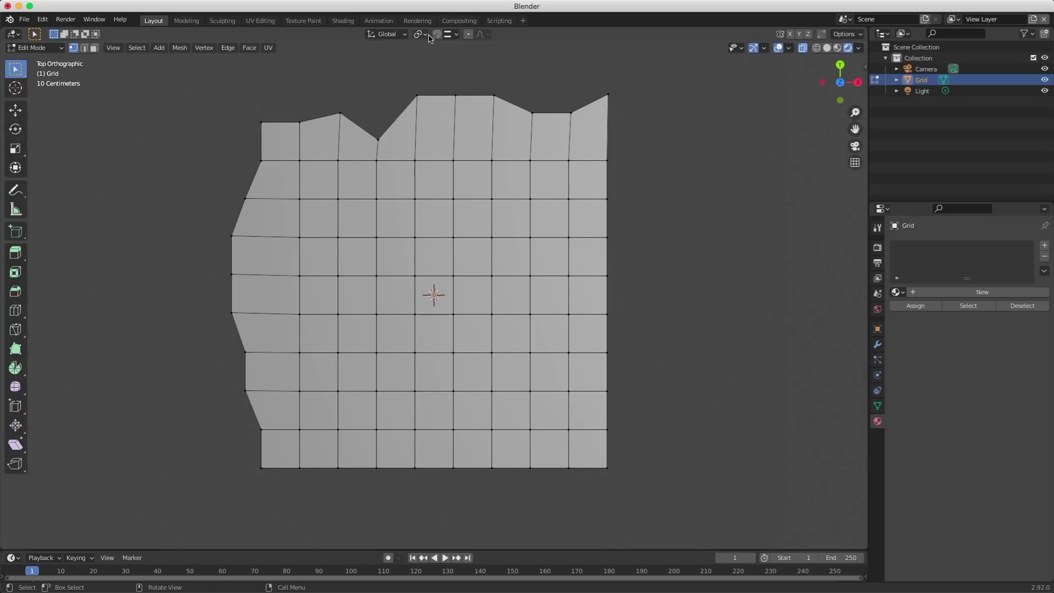
Switch the snap target to Vertex after trying Face and Volume.
key(ctrl+shift+Tab)
click(278, 94)
key(ctrl+shift+Tab)
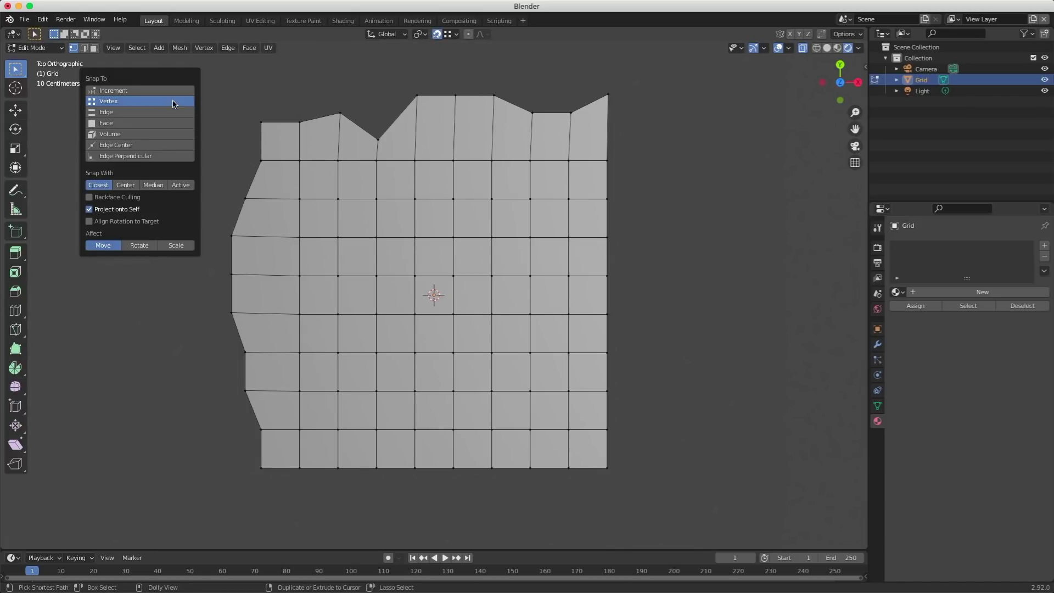
click(163, 124)
click(164, 134)
click(159, 101)
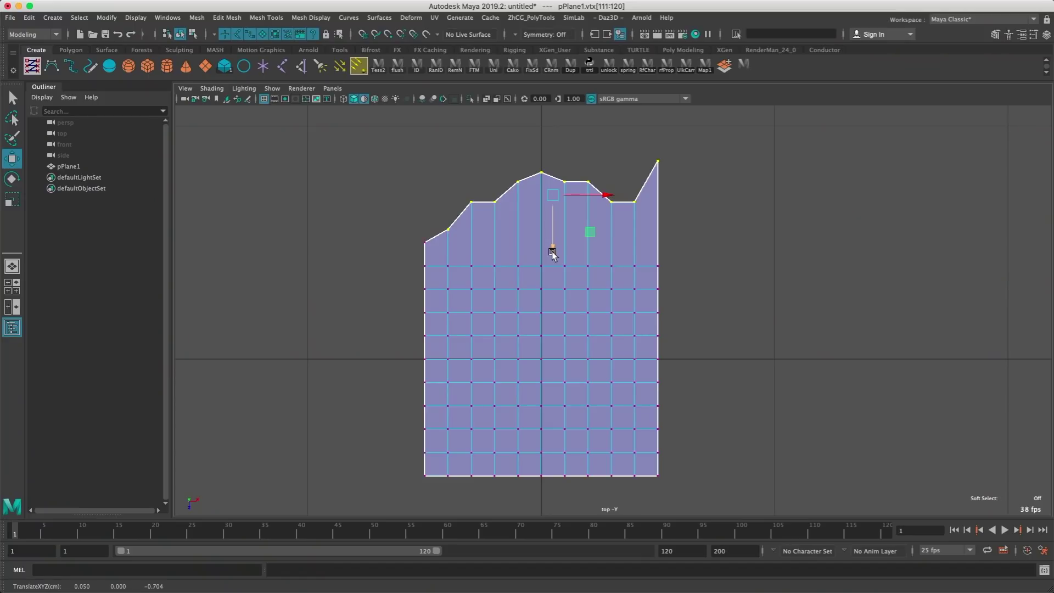
Drag the raised top-row vertices down with grid snapping into one level edge.
drag(553, 254, 397, 230)
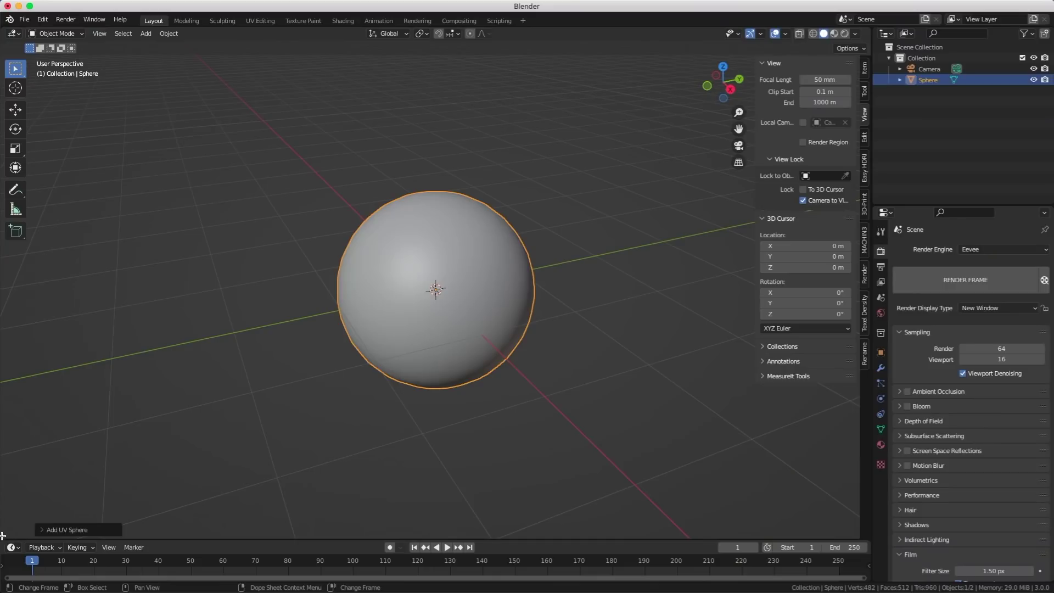
Split the 3D view, add a Layout.001 workspace, and divide it into quad view.
drag(3, 535, 412, 495)
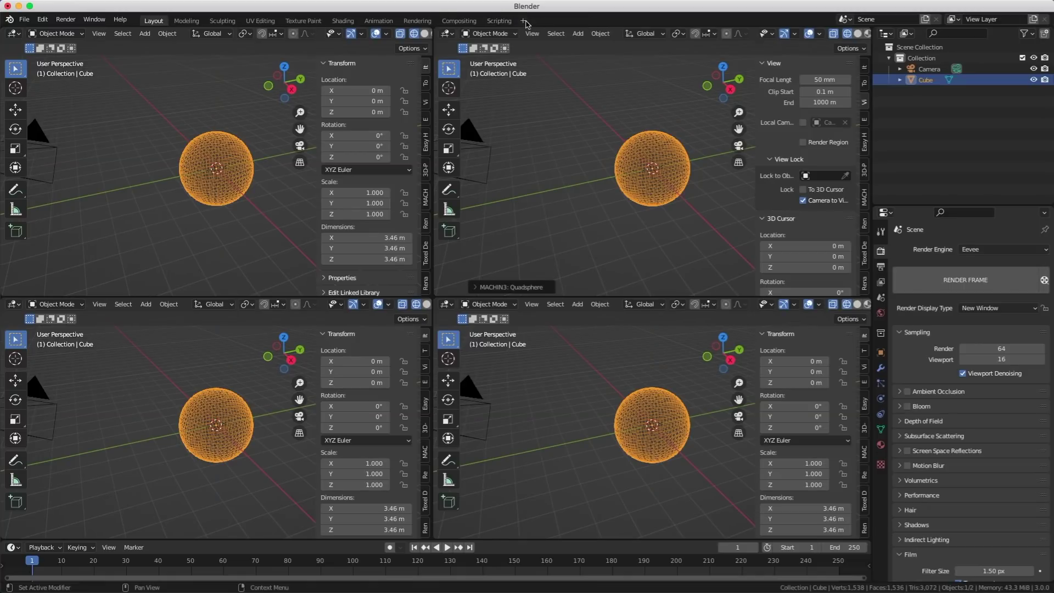
click(525, 22)
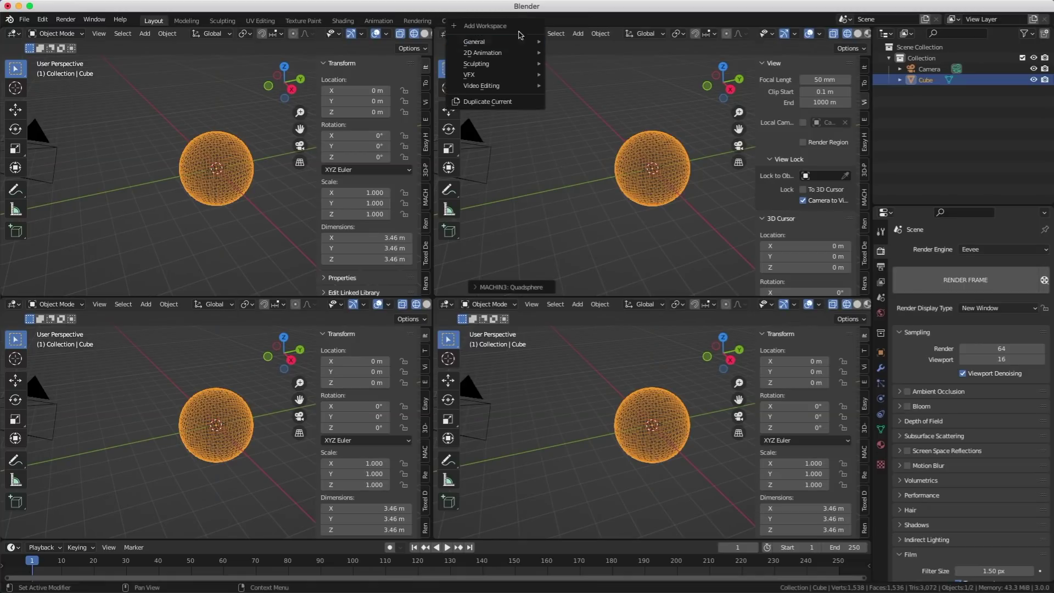
mouse_move(516, 43)
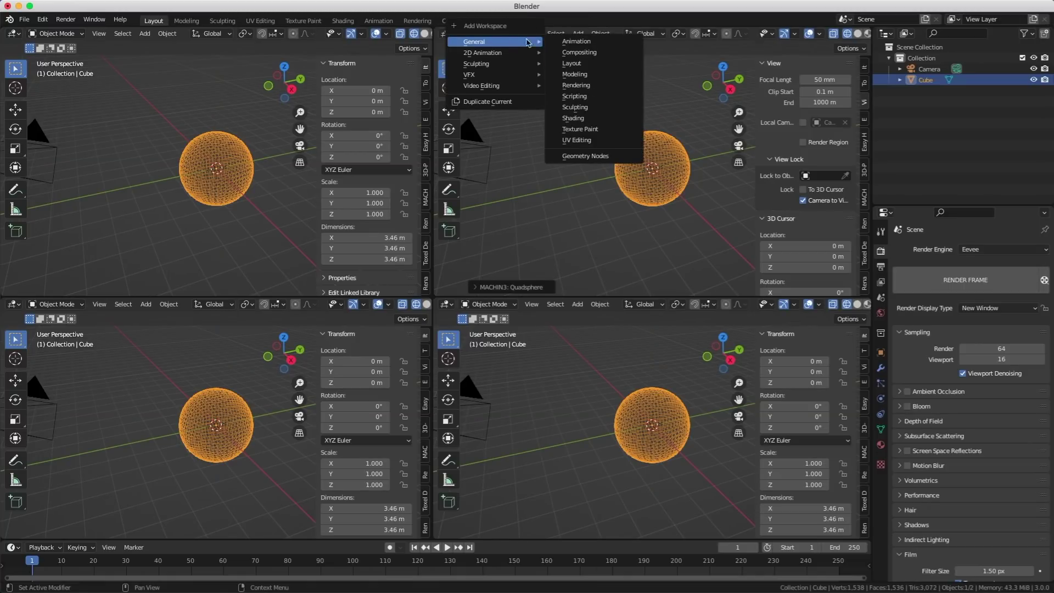
click(577, 63)
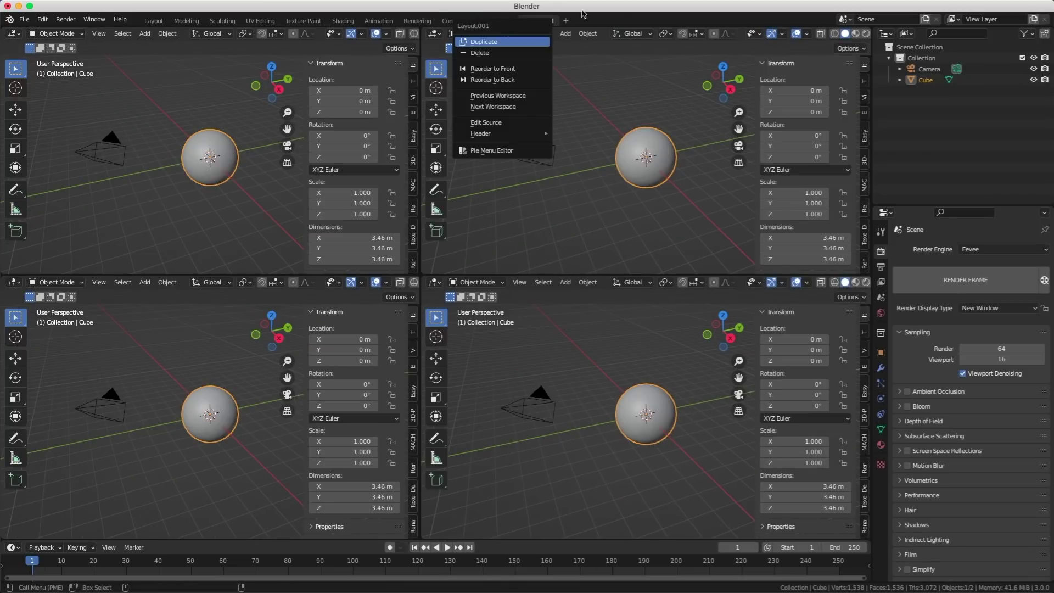
key(Escape)
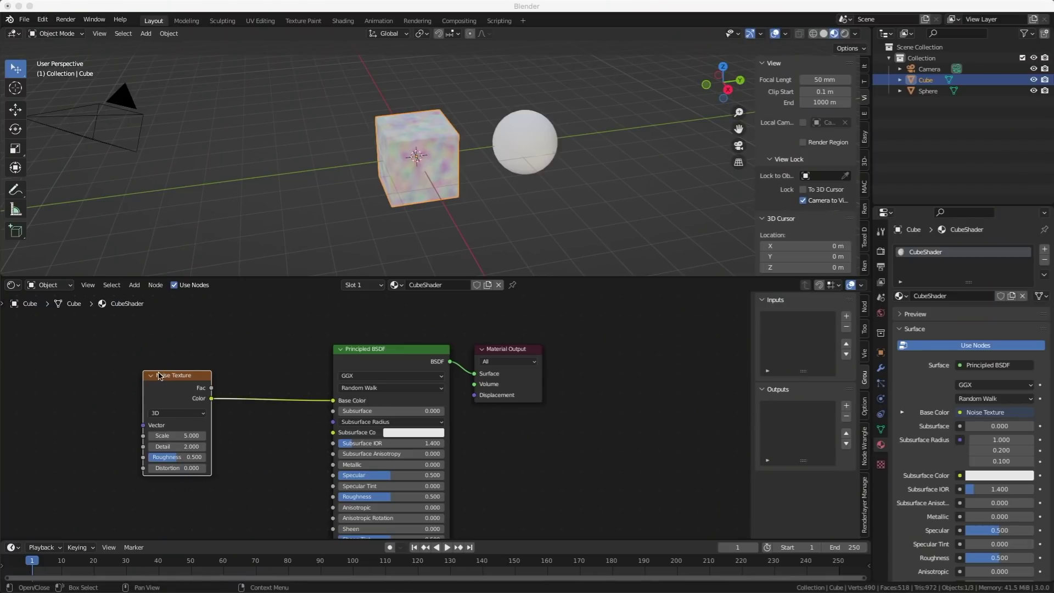
Wrap the cube's Noise Texture node in a new node group.
drag(160, 376, 169, 380)
right_click(172, 383)
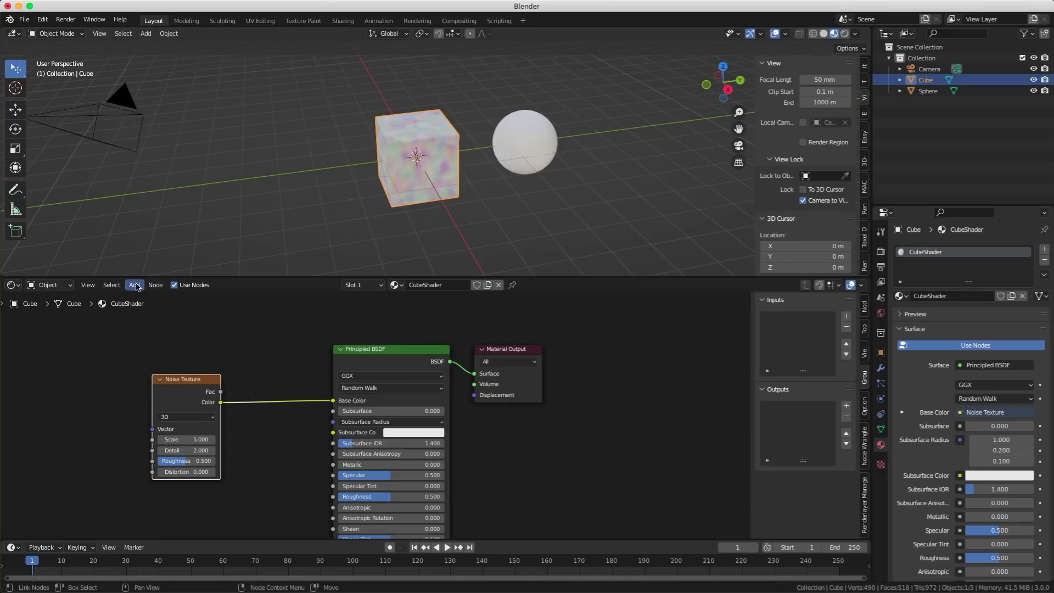
click(135, 286)
mouse_move(152, 404)
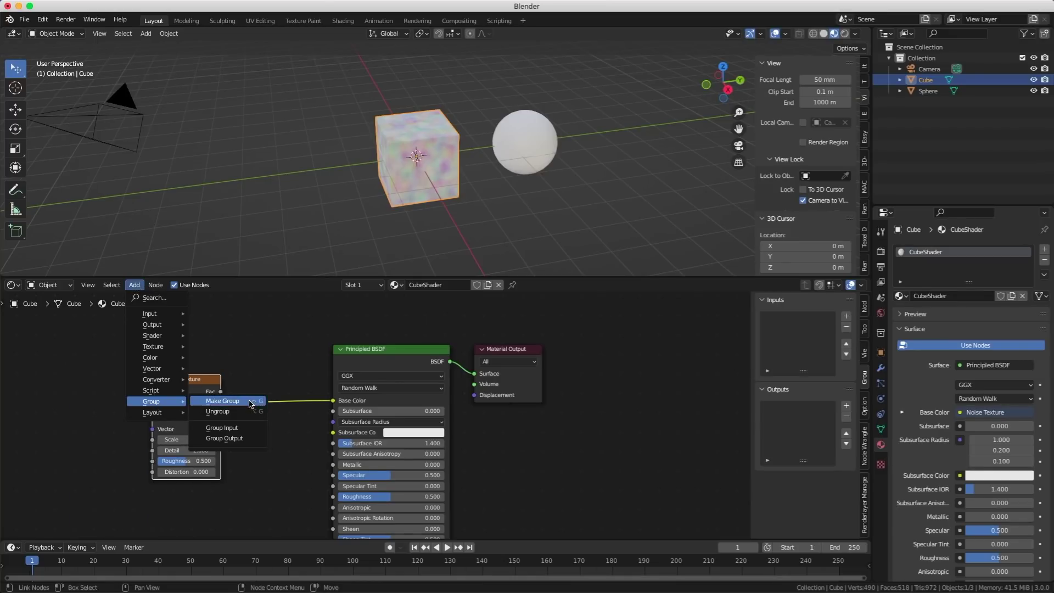
click(252, 404)
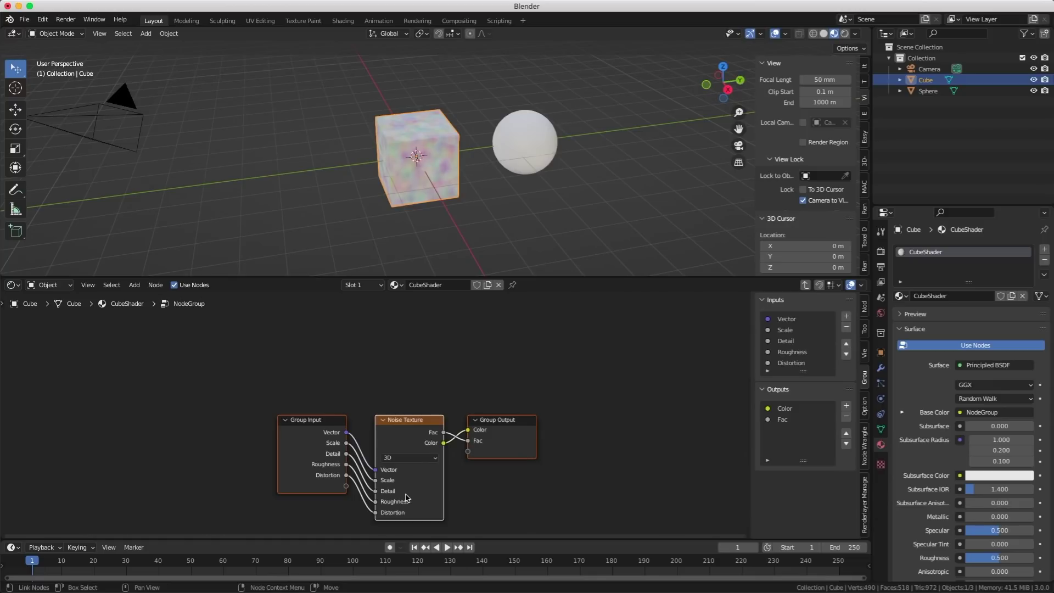
Leave the group and rename the node group to 'Noise'.
click(806, 284)
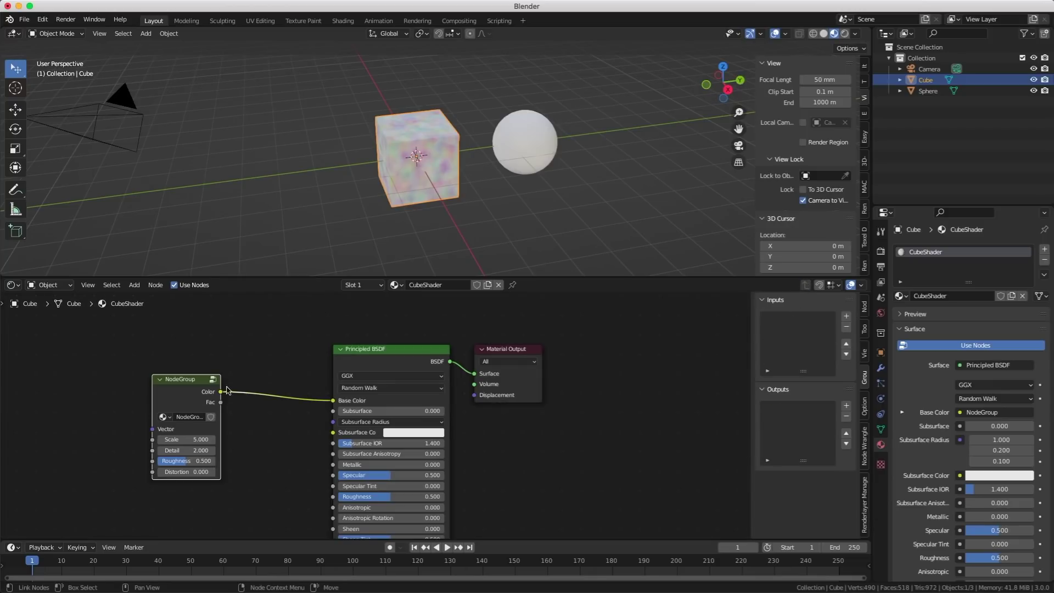
double_click(803, 377)
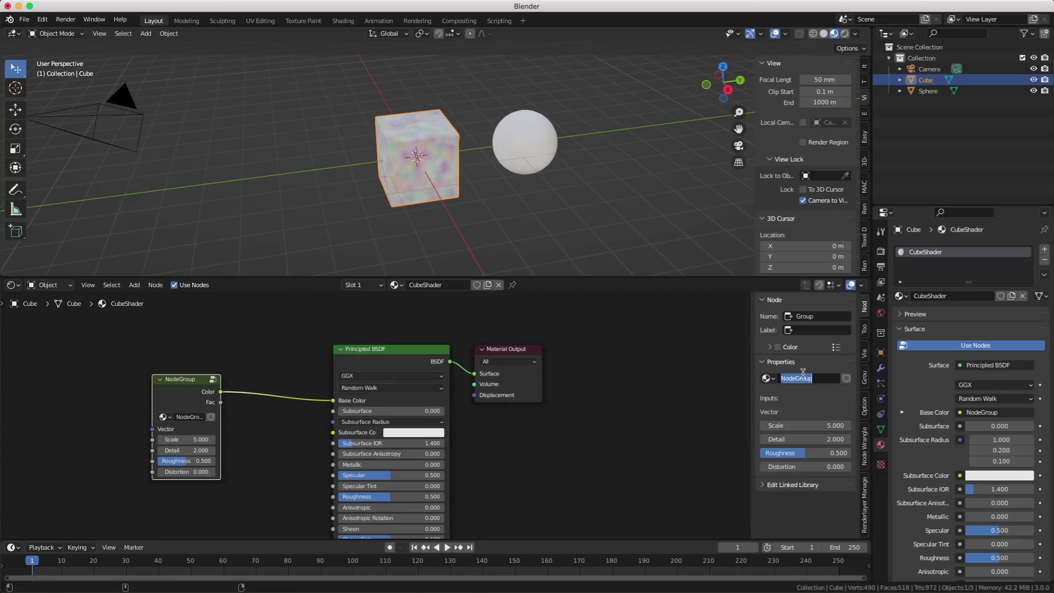
text(Noise)
key(Return)
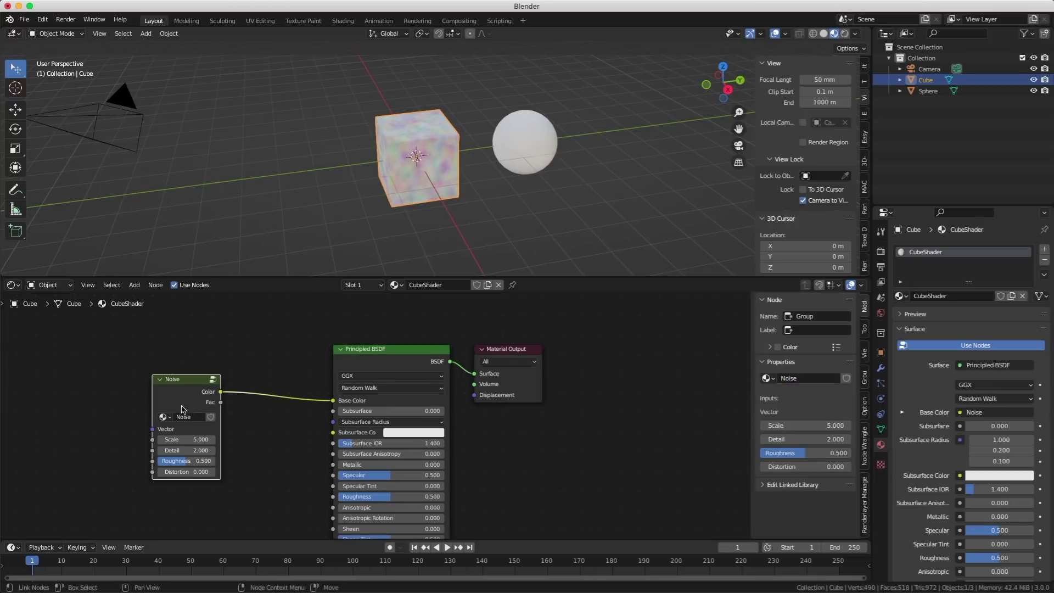
Paste the Noise group into SphereShader, link Color to Base Color, and set Scale 9.900.
right_click(177, 384)
click(529, 141)
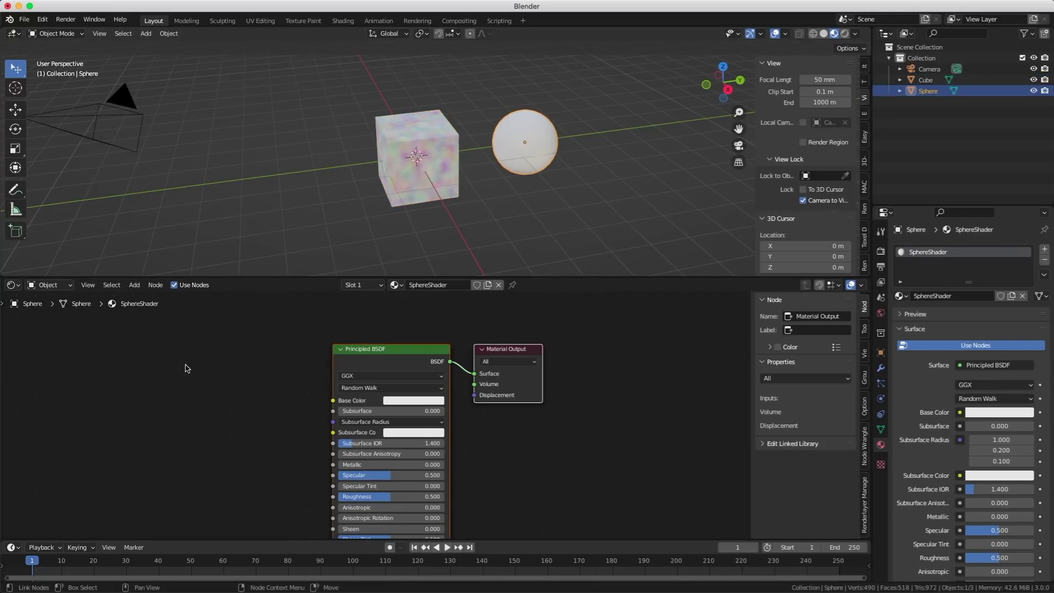
right_click(165, 364)
click(160, 372)
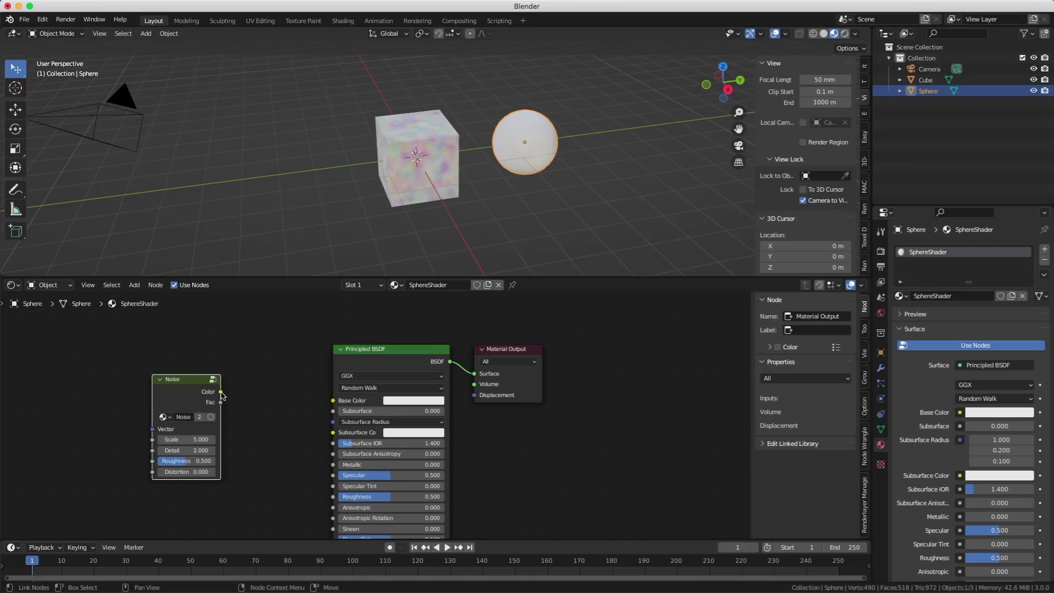
drag(221, 392, 333, 400)
drag(180, 439, 209, 439)
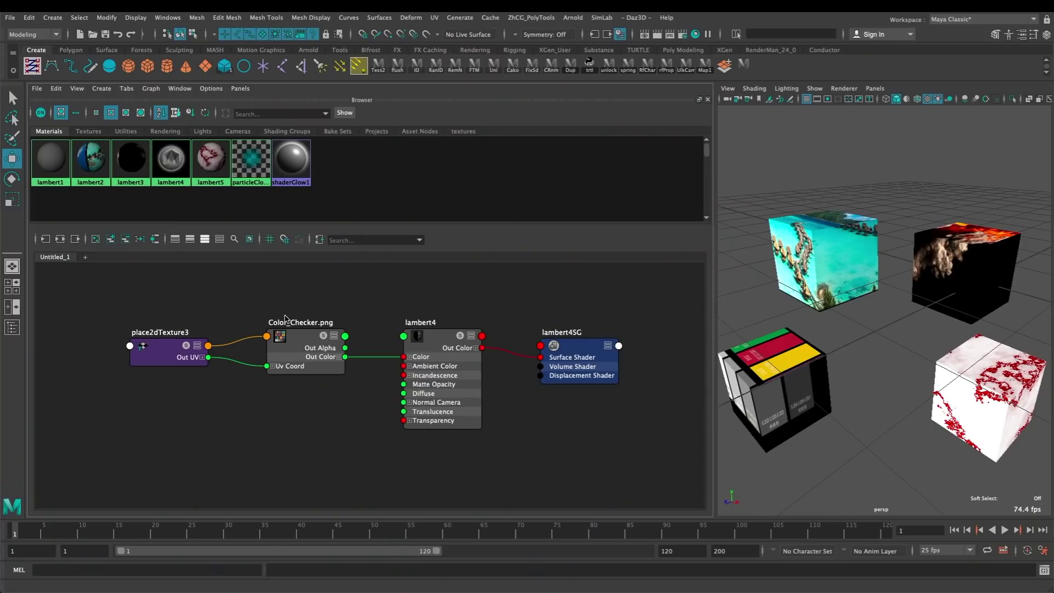
Graph all material networks, then only the turquoise cube's material network.
click(124, 169)
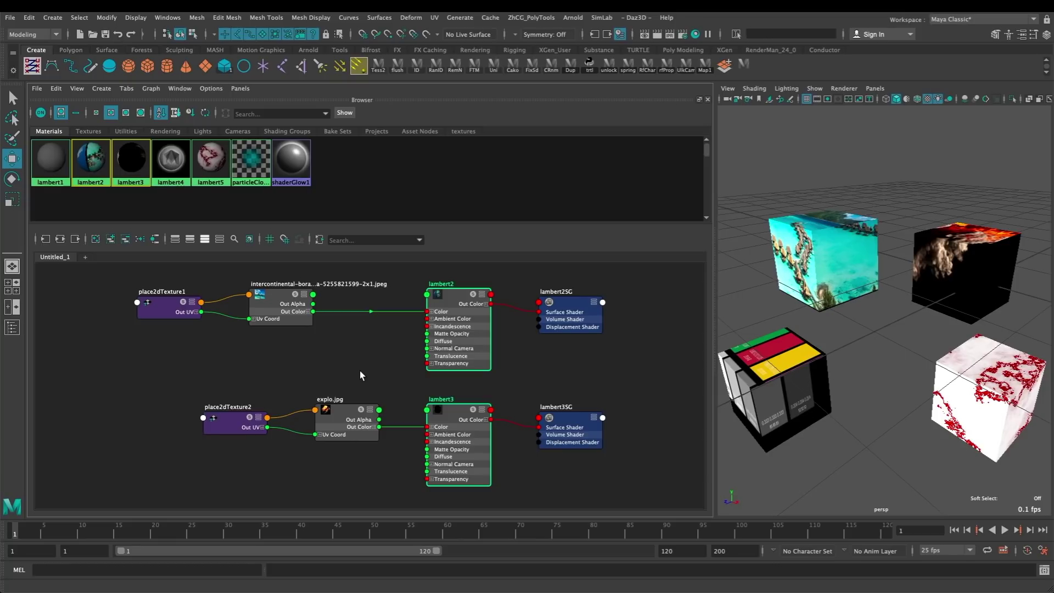
click(83, 241)
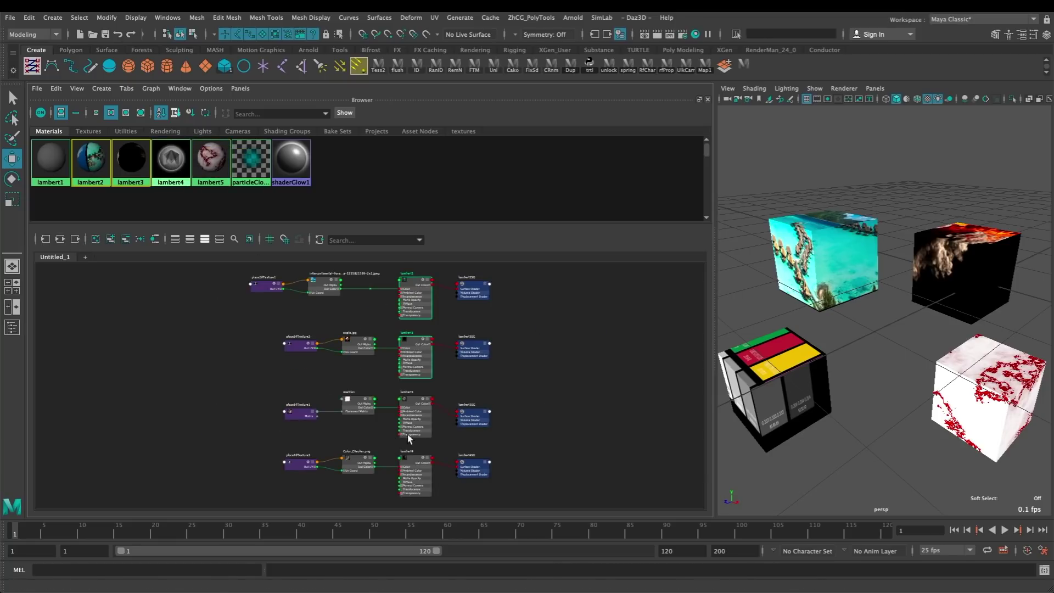
click(828, 237)
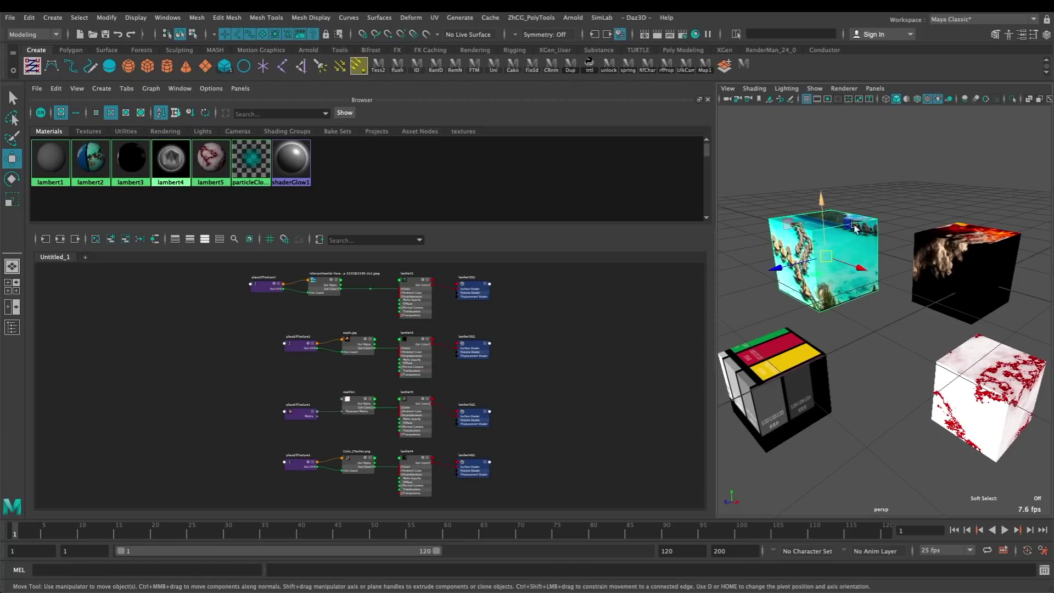
click(175, 240)
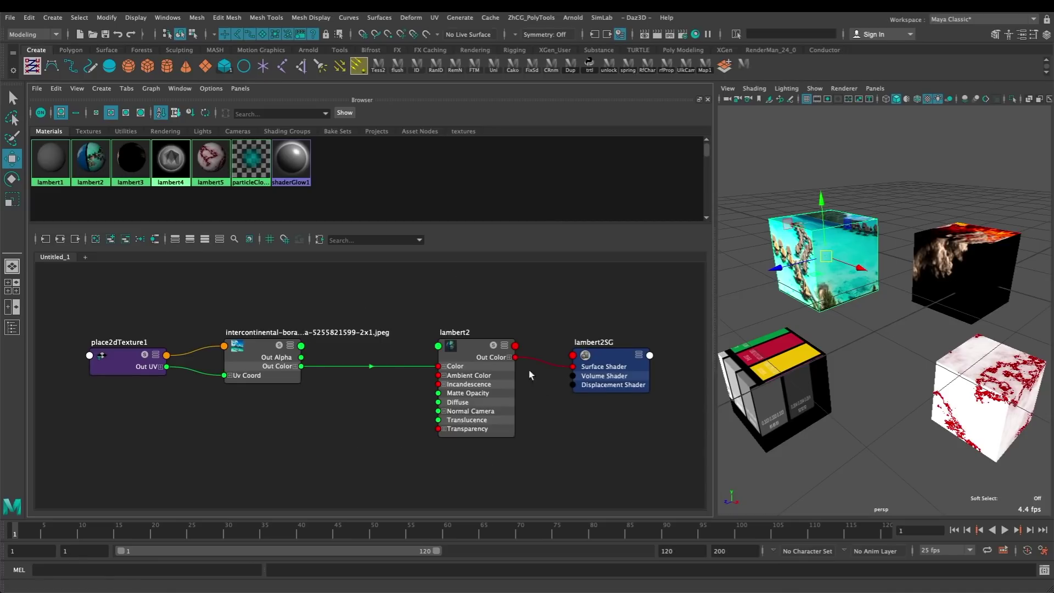
Place marble1 in the graph, wire it into lambert3 Color, then undo the connection.
click(89, 131)
drag(171, 162, 120, 375)
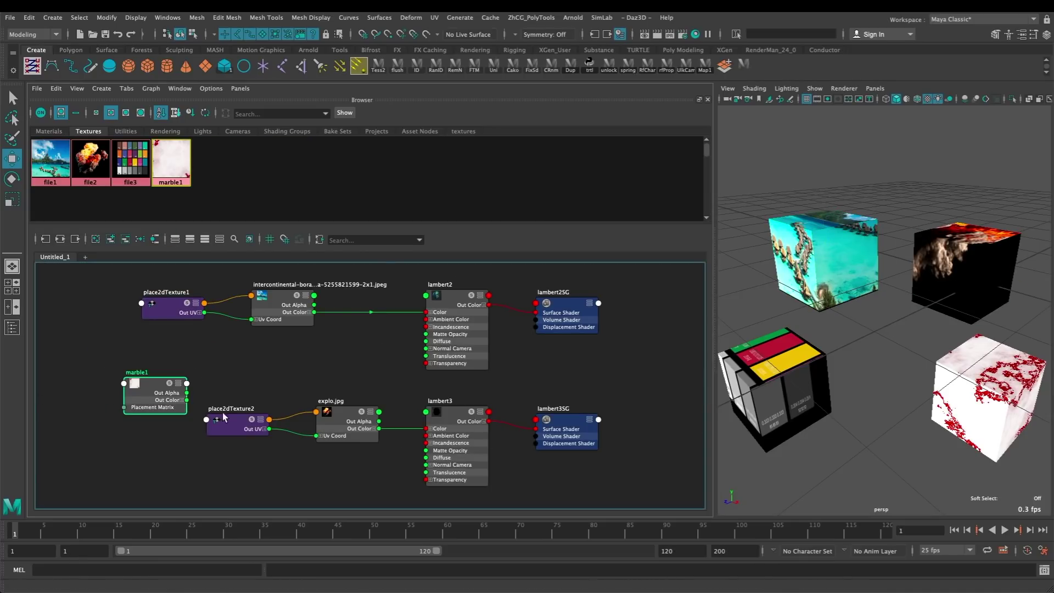
drag(187, 400, 426, 429)
key(ctrl+z)
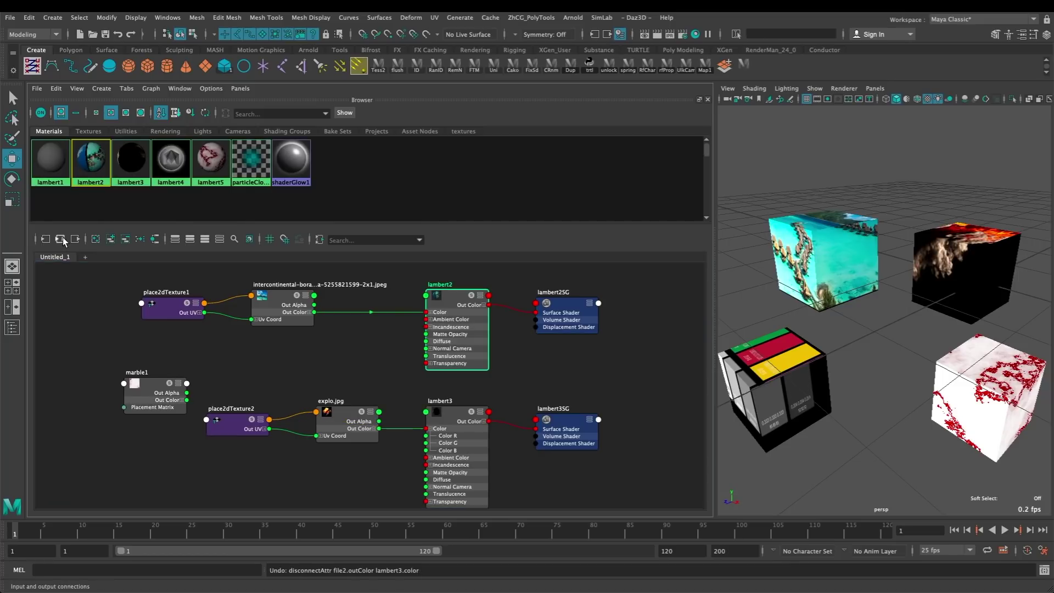
click(61, 239)
Open a new Untitled_2 graph and graph the lambert3 and lambert5 networks into it.
click(85, 257)
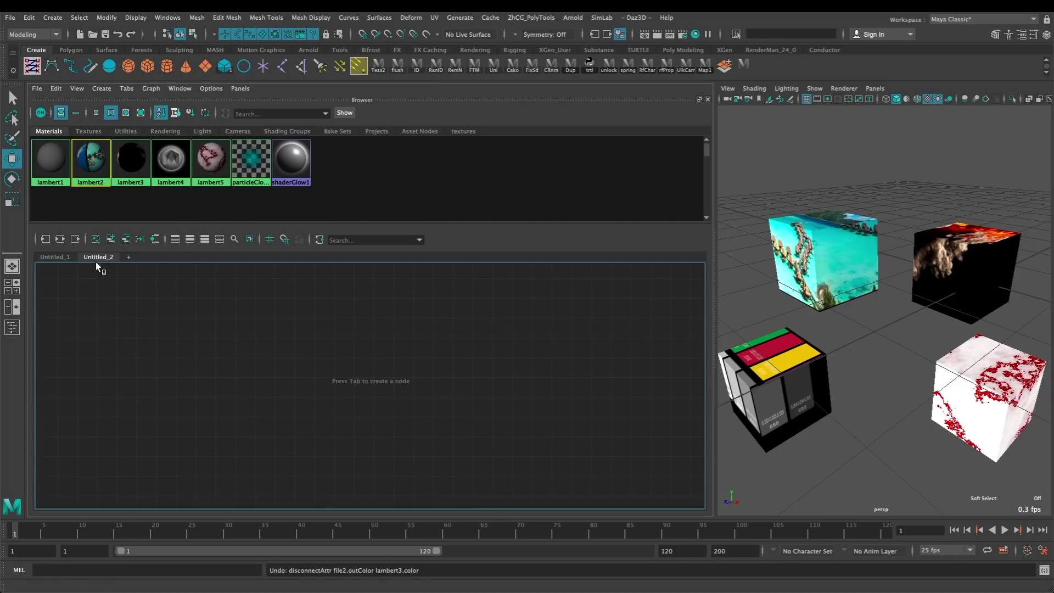
click(133, 175)
shift+click(211, 162)
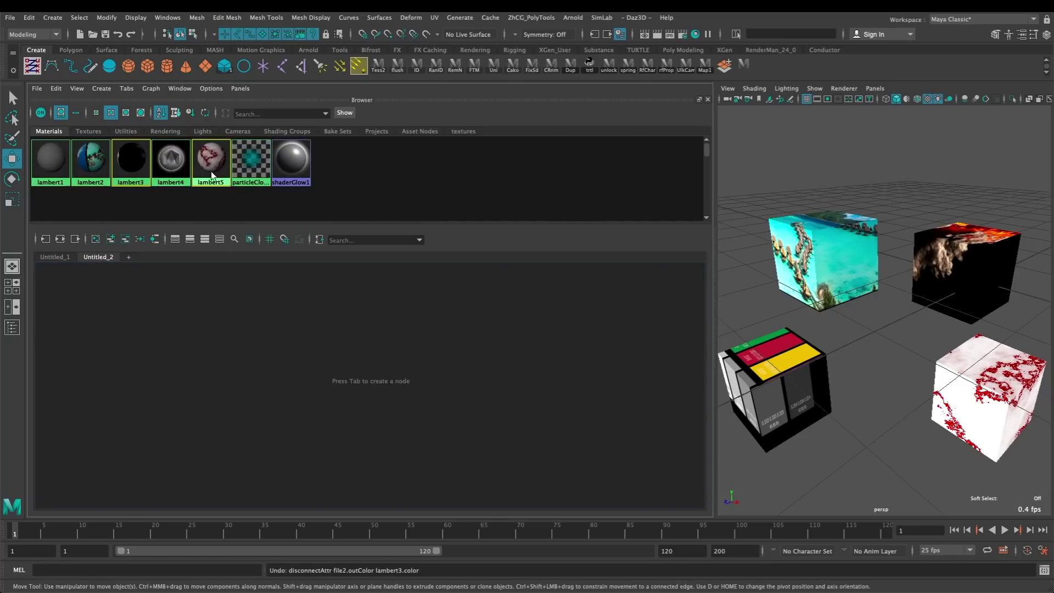
click(62, 239)
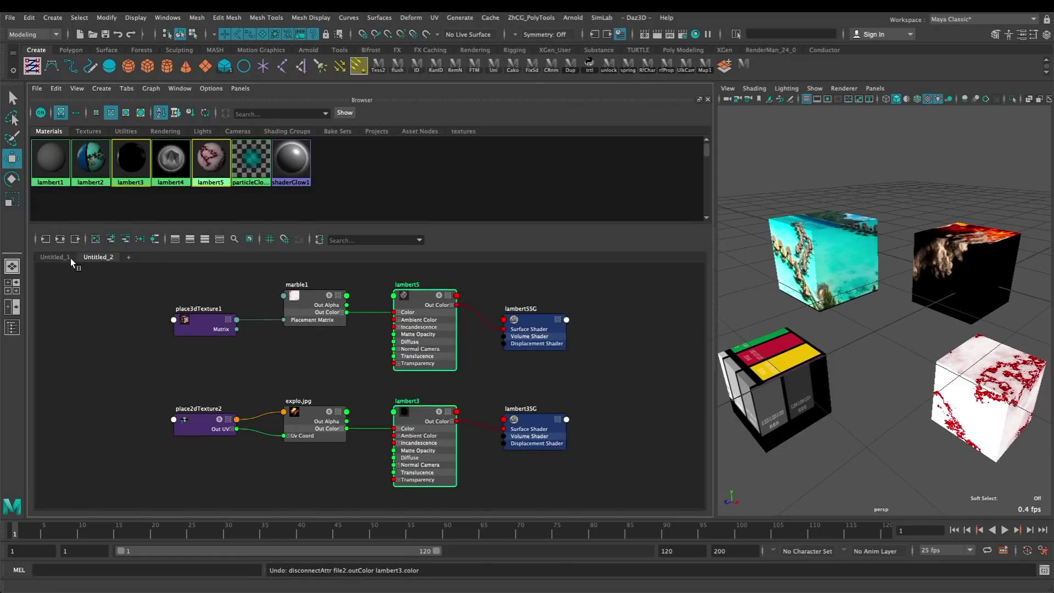
drag(61, 256, 87, 258)
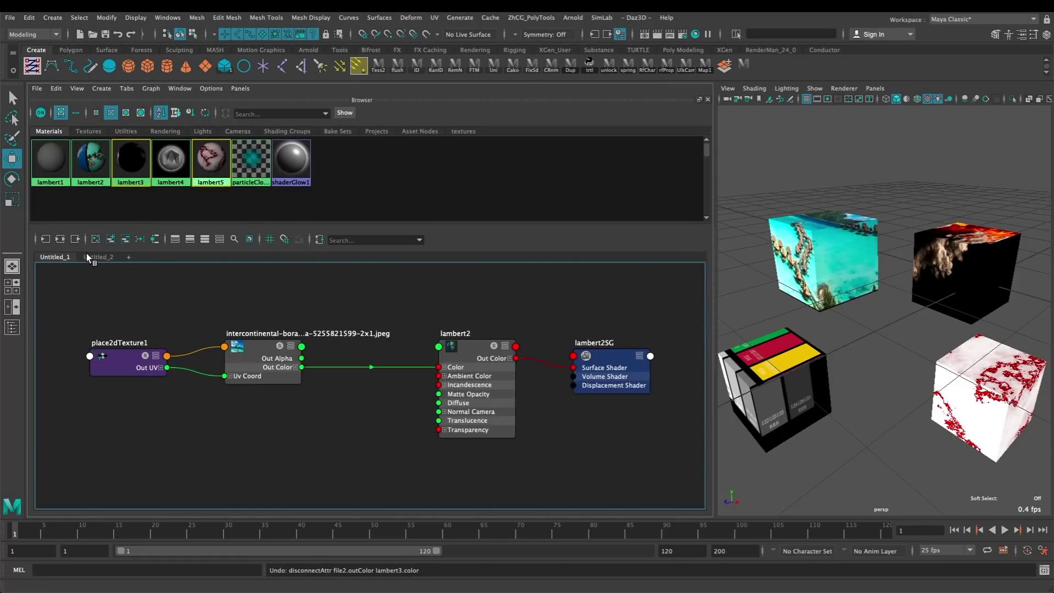
Graph the cube's lambert2 network alone into a new Untitled_3 graph, then review the graph tabs.
click(129, 257)
click(819, 284)
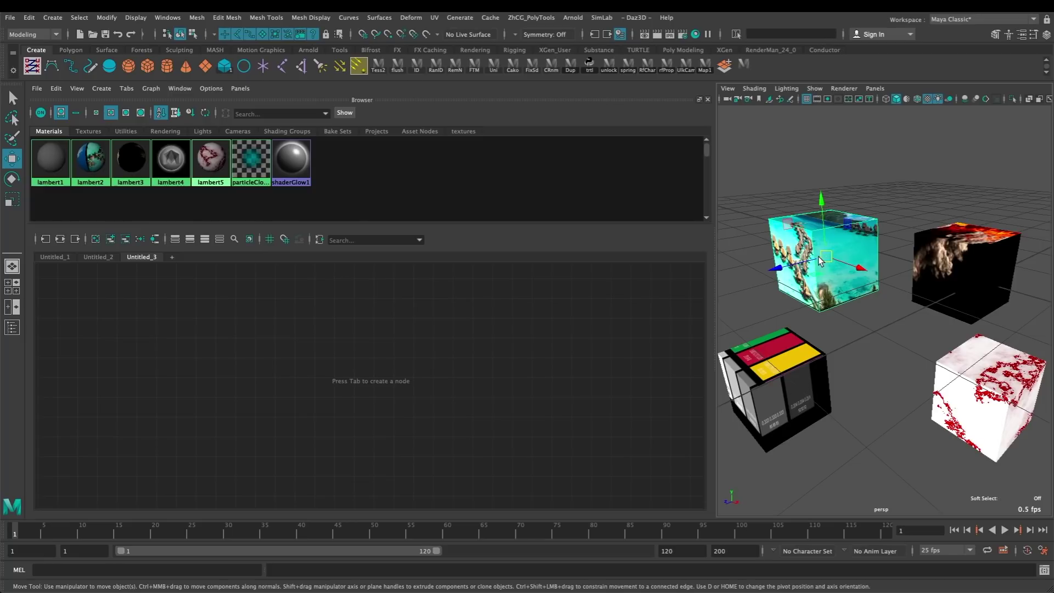
click(155, 239)
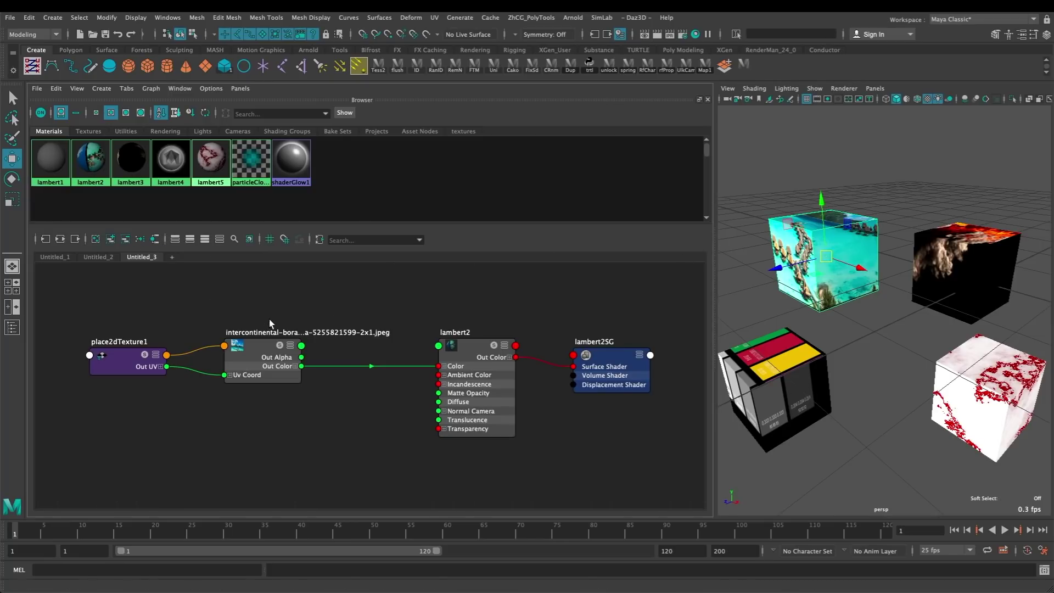
click(99, 258)
click(56, 257)
click(92, 257)
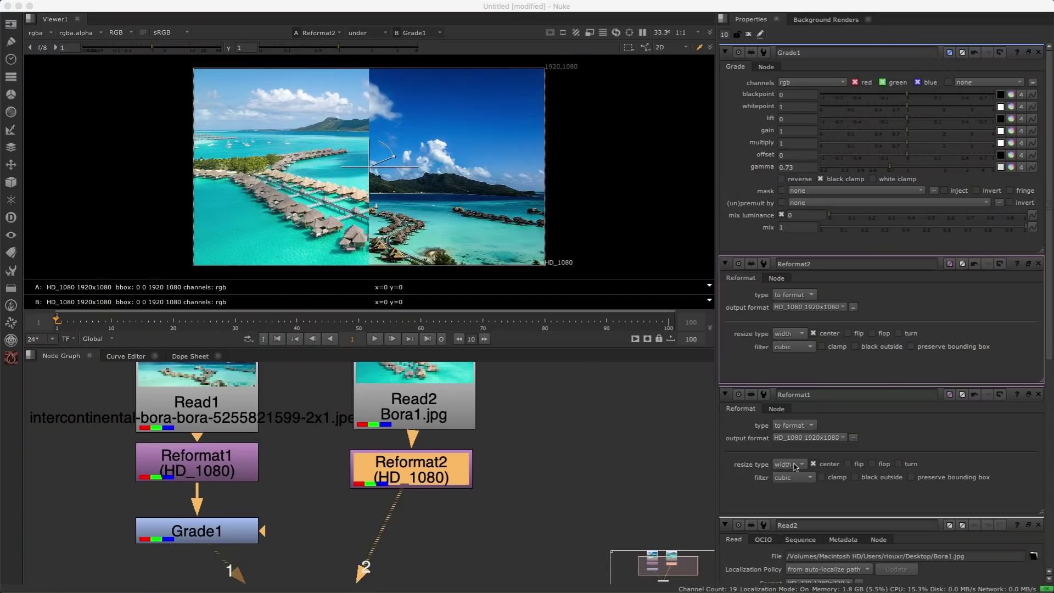
Clone Grade1 with Alt+K, place the clone under Reformat2, and open its settings.
click(196, 540)
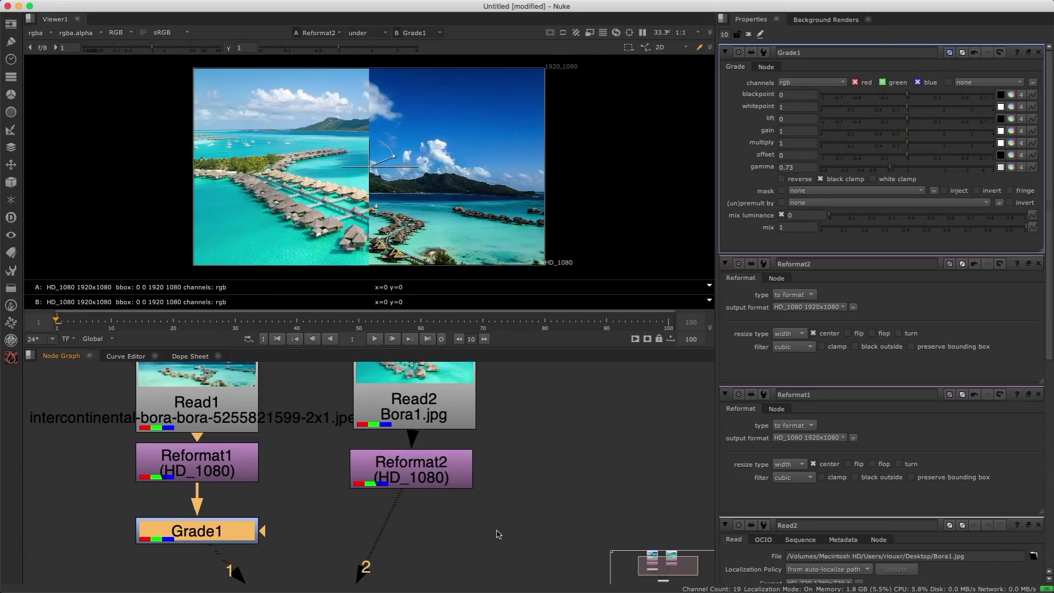
key(alt+k)
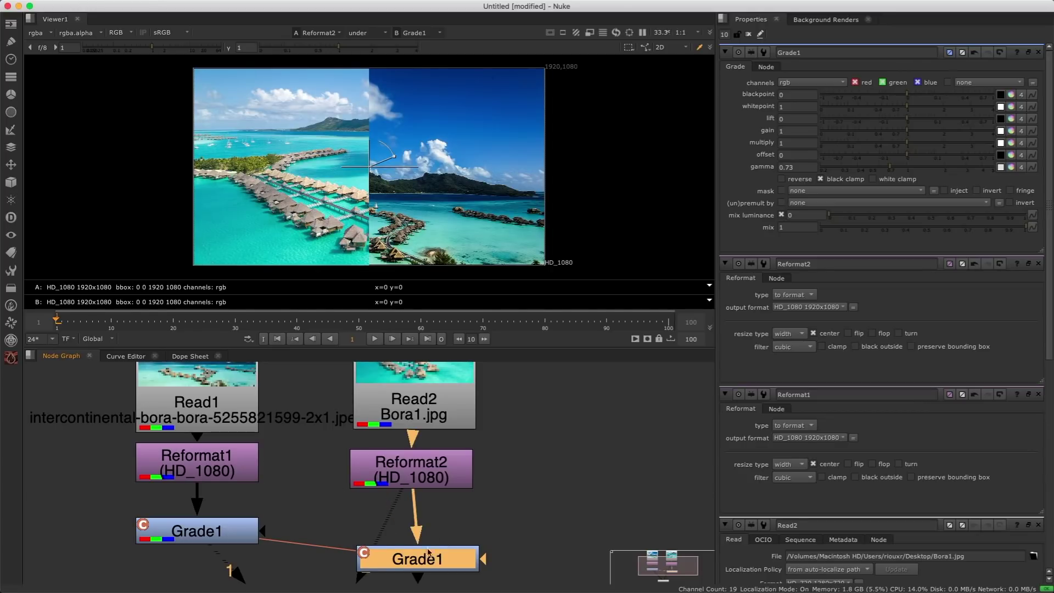
drag(429, 570, 428, 553)
double_click(429, 554)
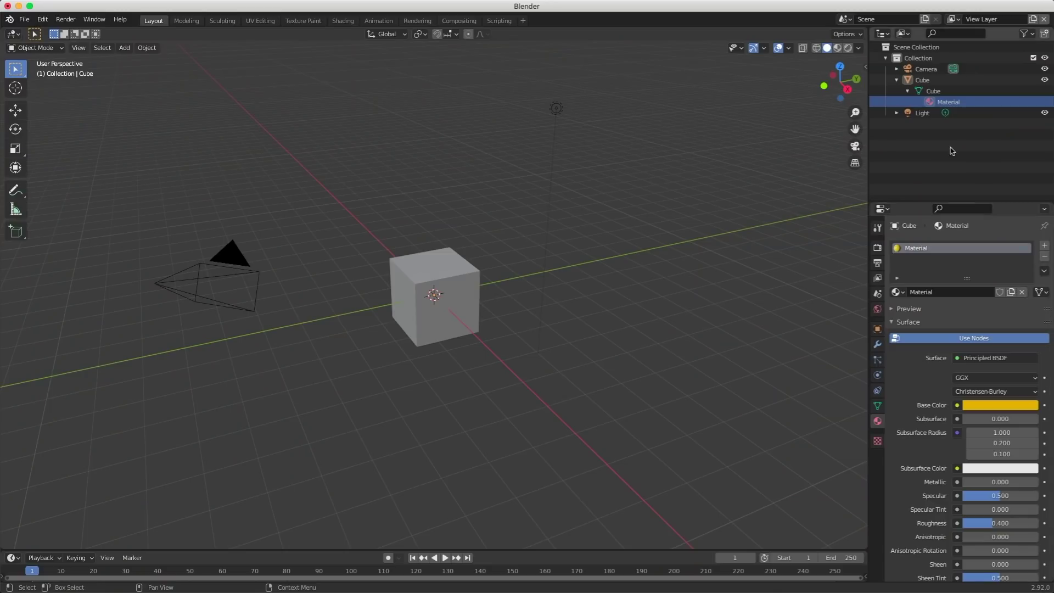
View the ID Data Operation menus for the cube's material and SphereShader, then dismiss without changes.
right_click(937, 103)
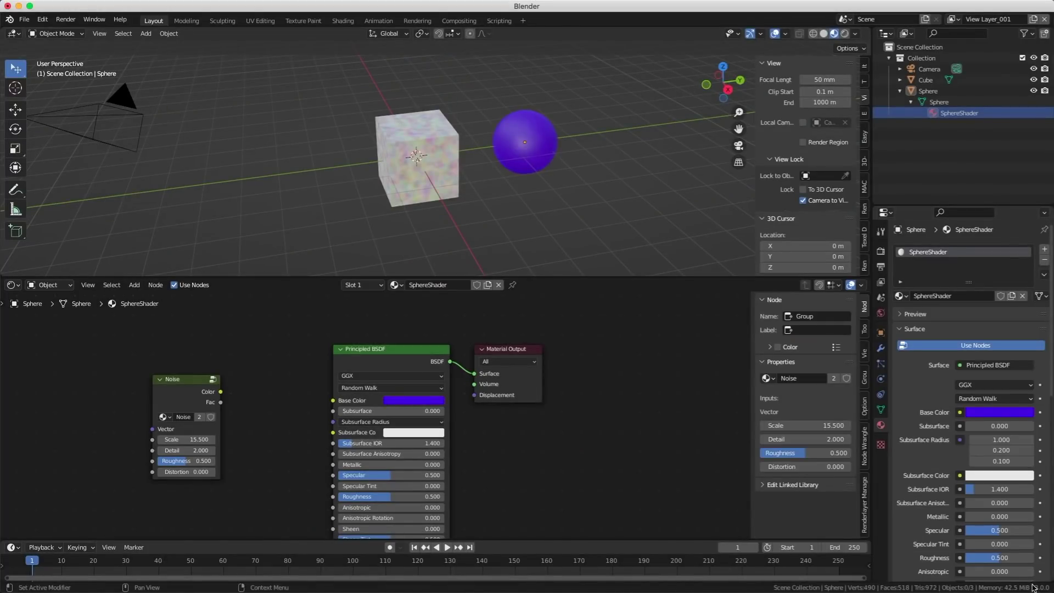
right_click(946, 115)
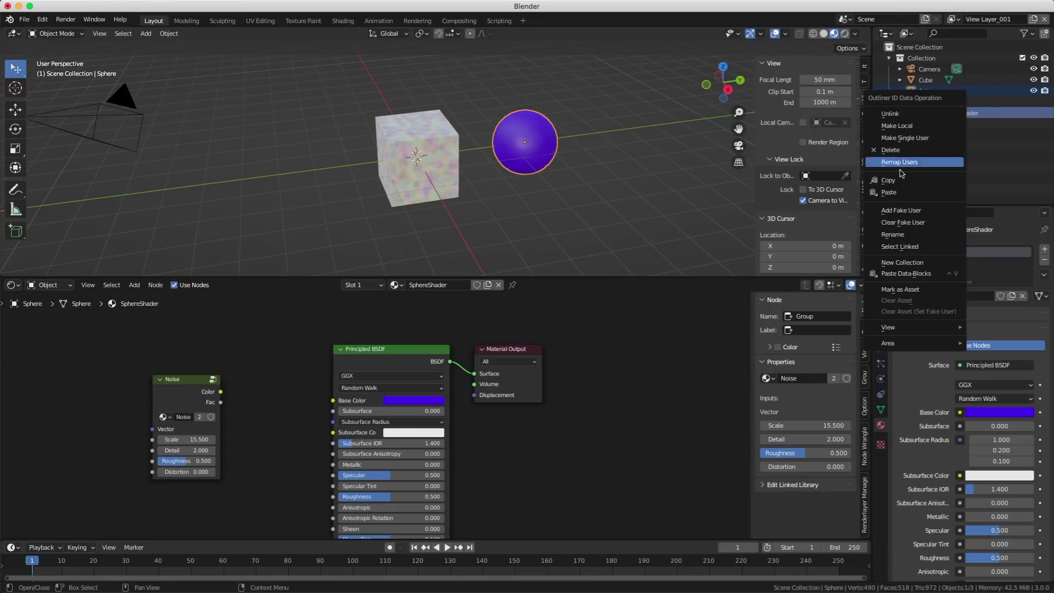
click(611, 158)
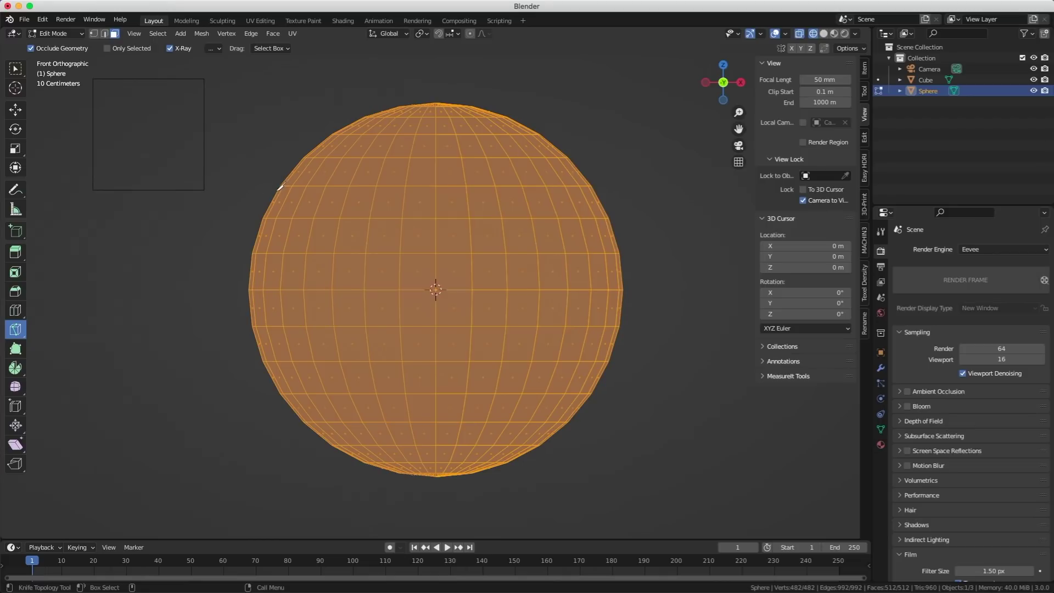
Knife an X-constrained horizontal cut from the sphere's upper left edge across to its right side.
click(279, 190)
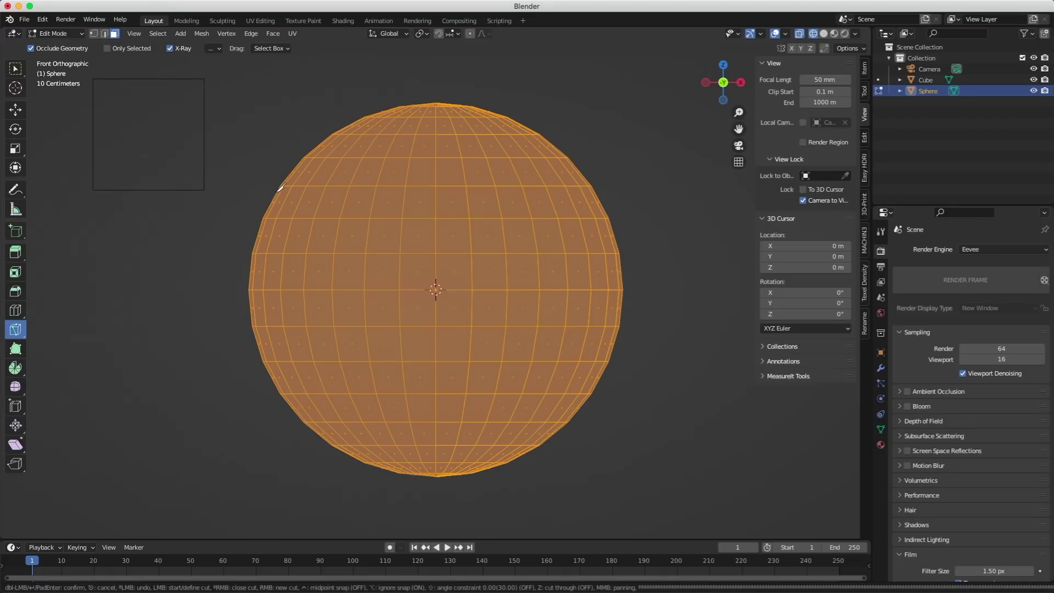
key(x)
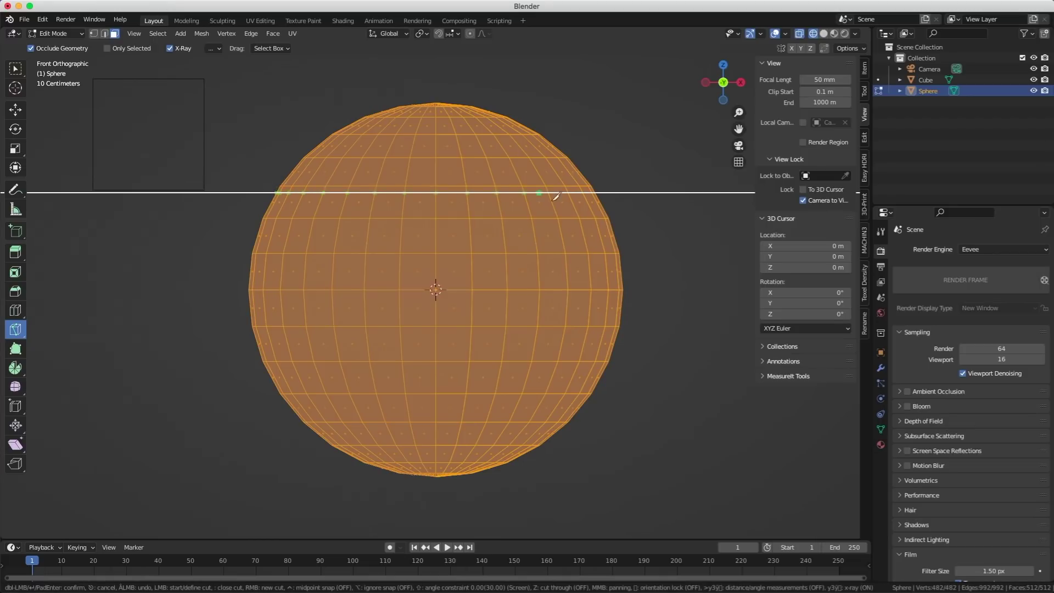
click(638, 197)
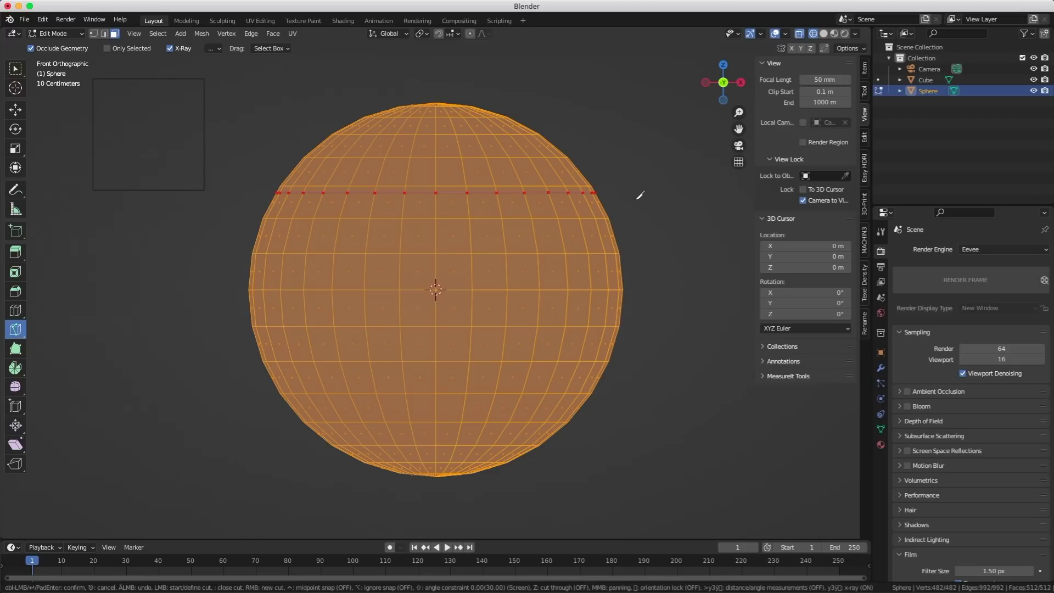
key(Return)
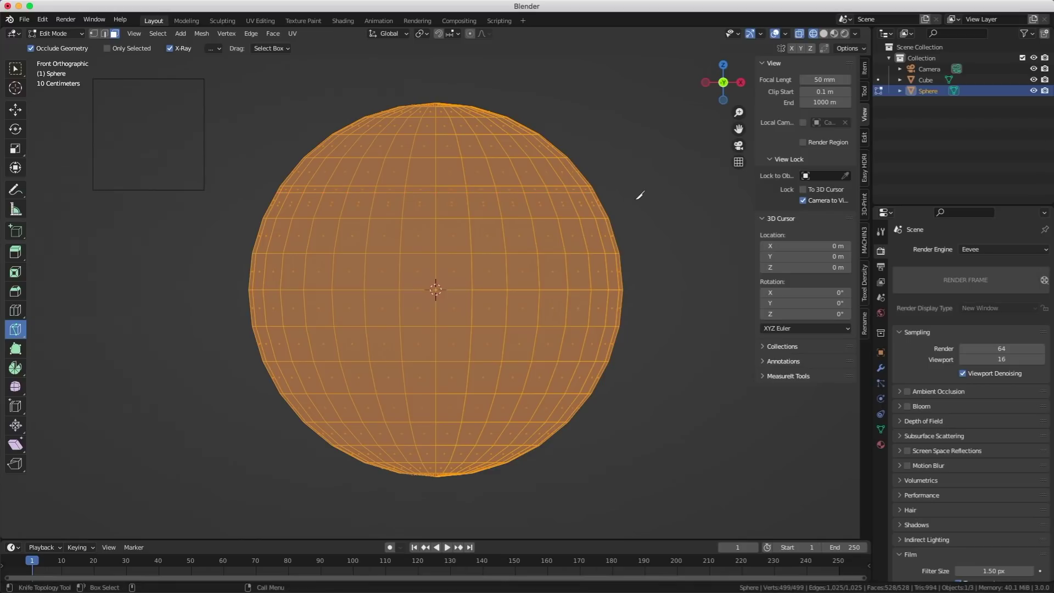
Undo the knife cut, enter Edit Mode and box-select two face rows on the upper sphere.
key(ctrl+z)
key(ctrl+z)
key(ctrl+z)
key(ctrl+z)
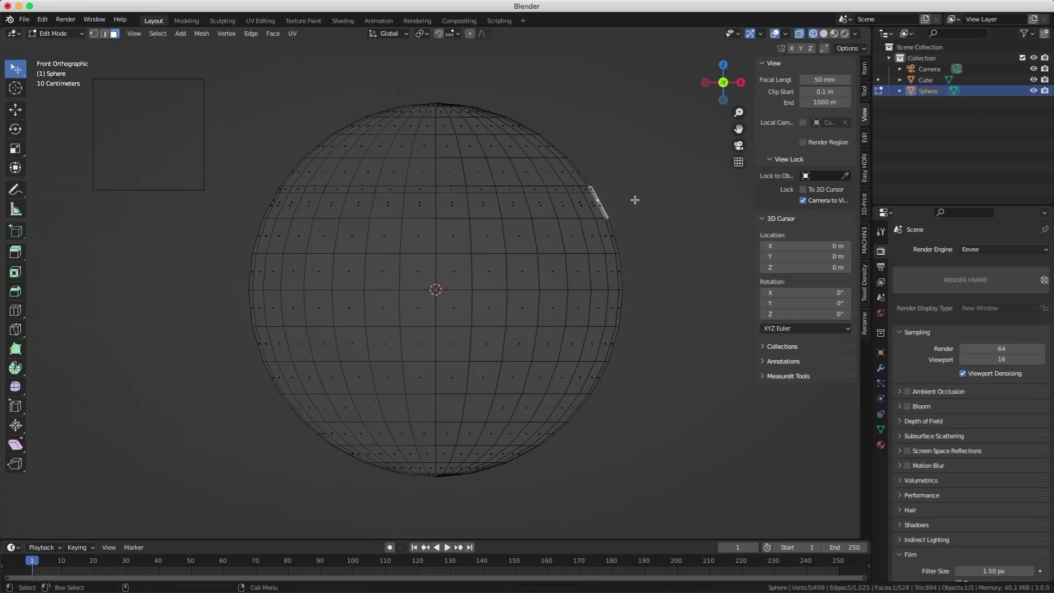
key(ctrl+Tab)
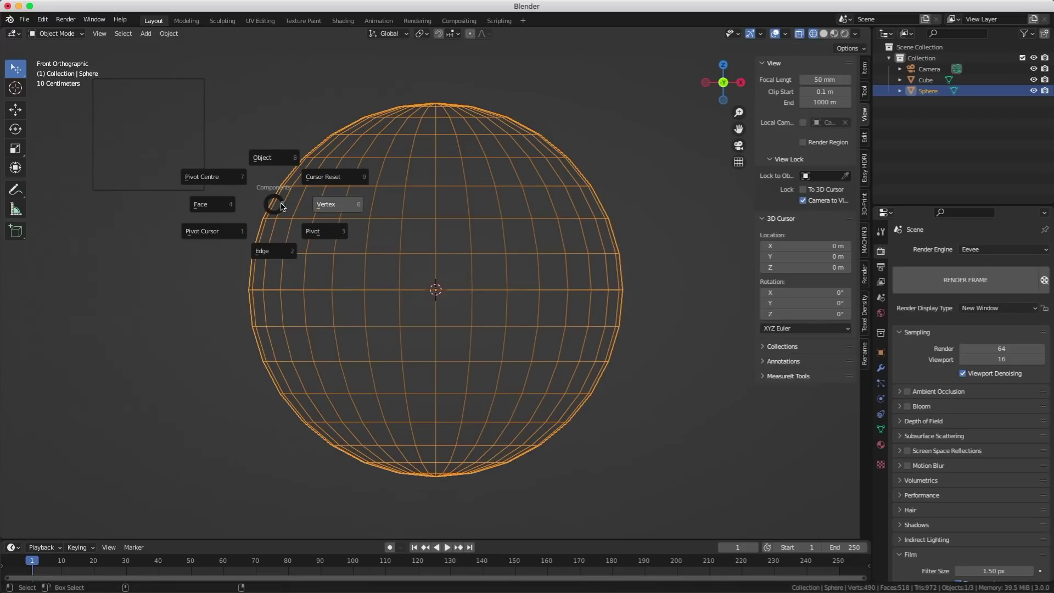
click(226, 209)
drag(240, 173, 676, 236)
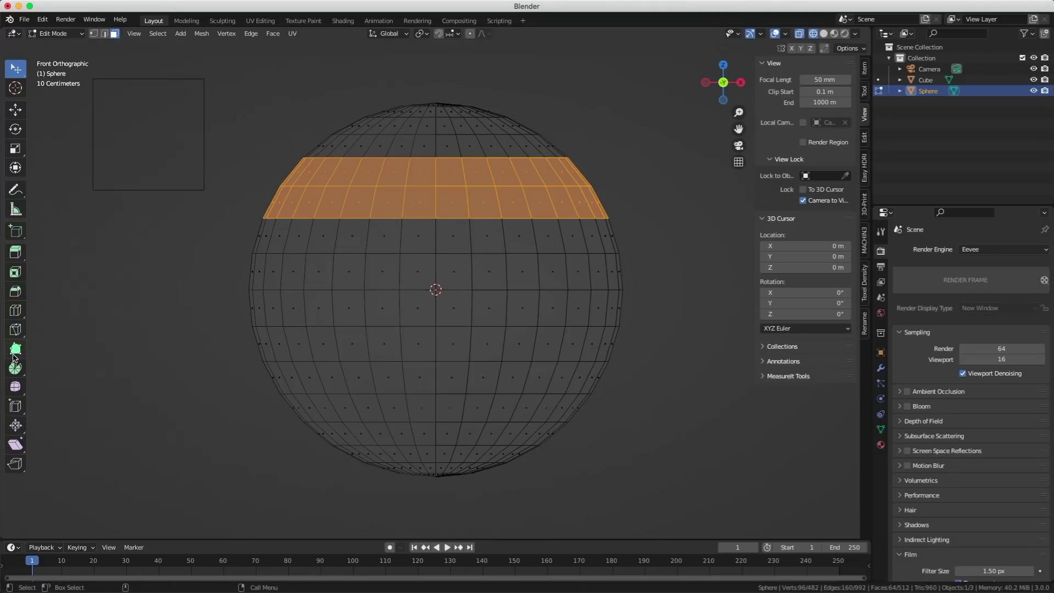
Bisect the selected band with a horizontal line, then nudge the cut plane slightly lower.
drag(16, 329, 66, 348)
click(65, 362)
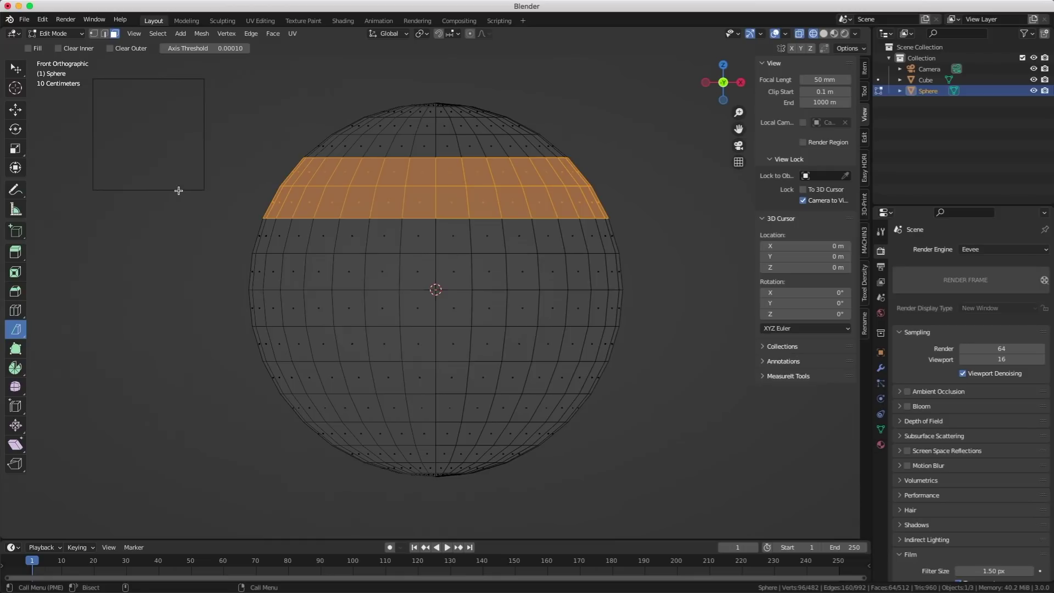
drag(178, 190, 682, 190)
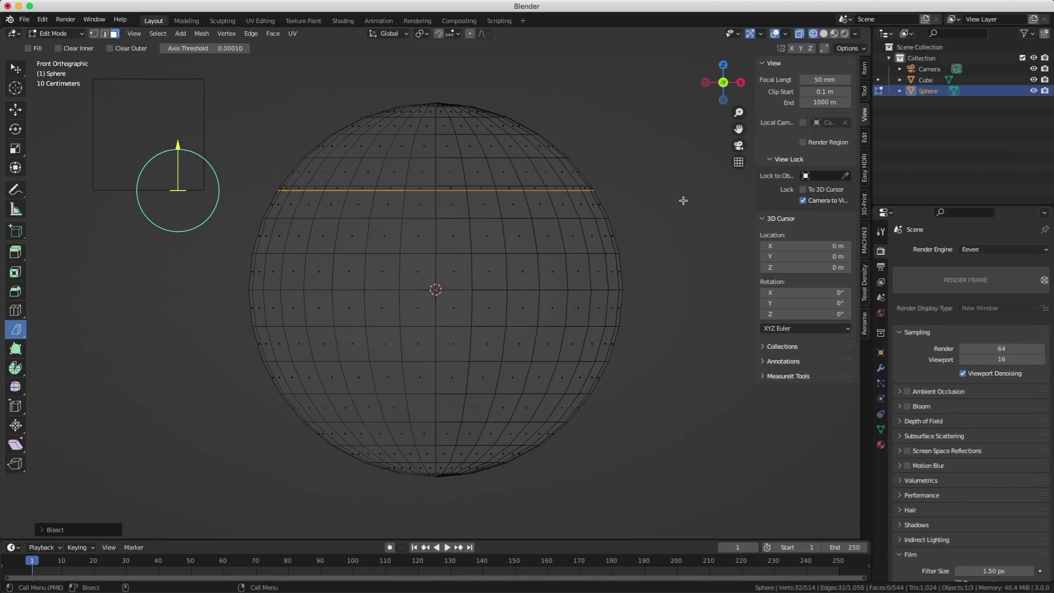
mouse_move(178, 147)
mouse_down()
mouse_move(177, 181)
mouse_move(183, 153)
mouse_up()
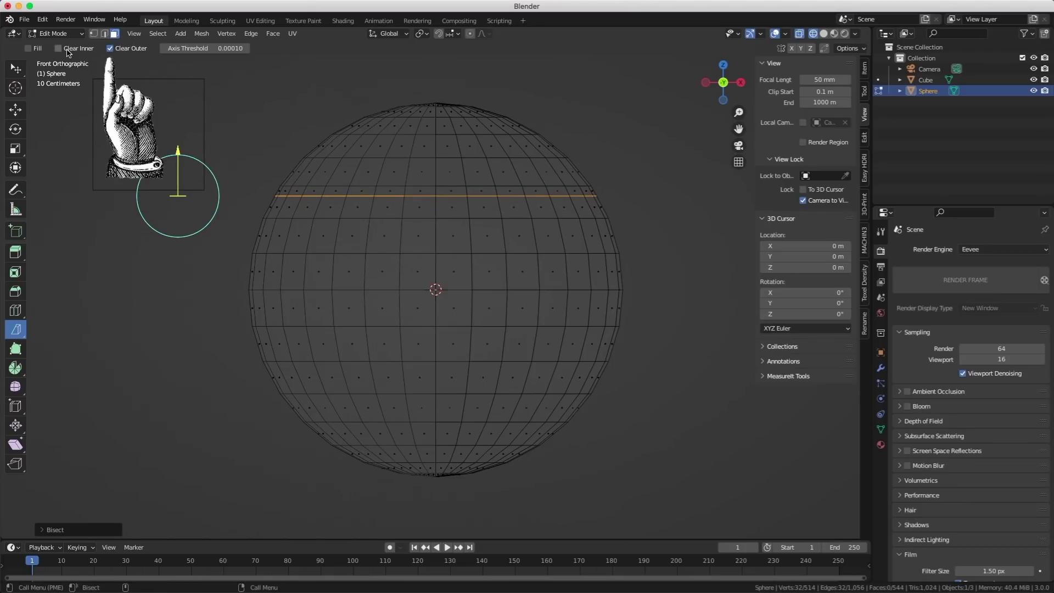
Bisect the upper face band and the next band horizontally, discarding faces beyond each line.
key(ctrl+l)
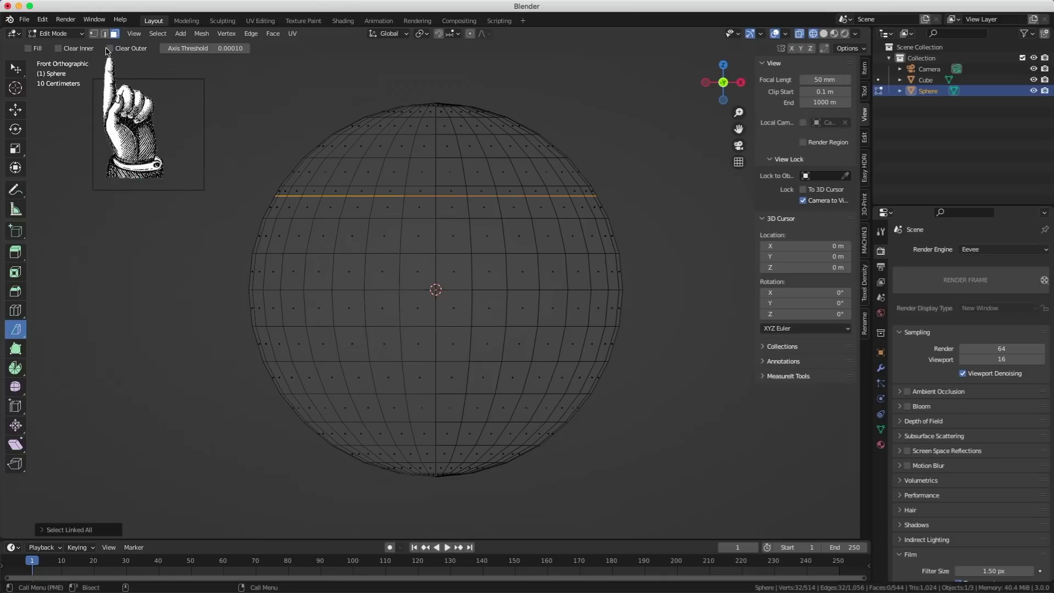
key(ctrl+z)
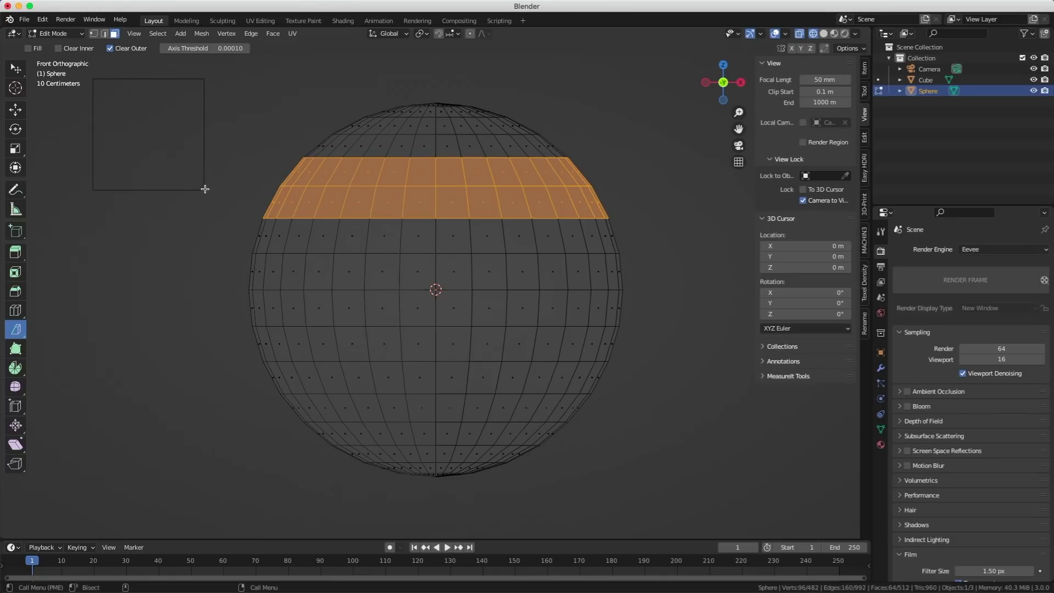
key(Delete)
drag(207, 188, 683, 188)
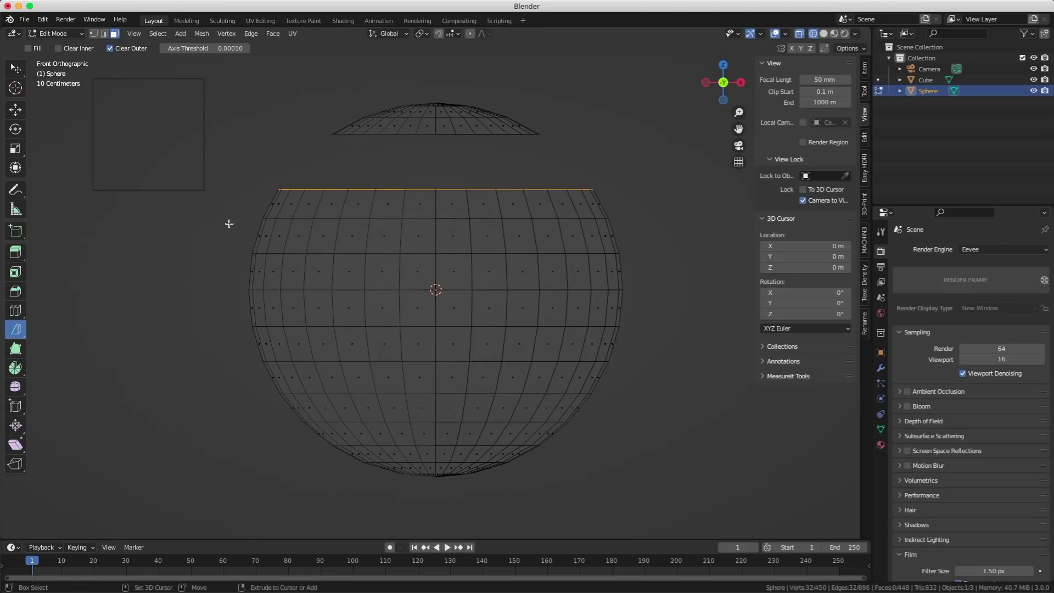
shift+drag(229, 224, 720, 288)
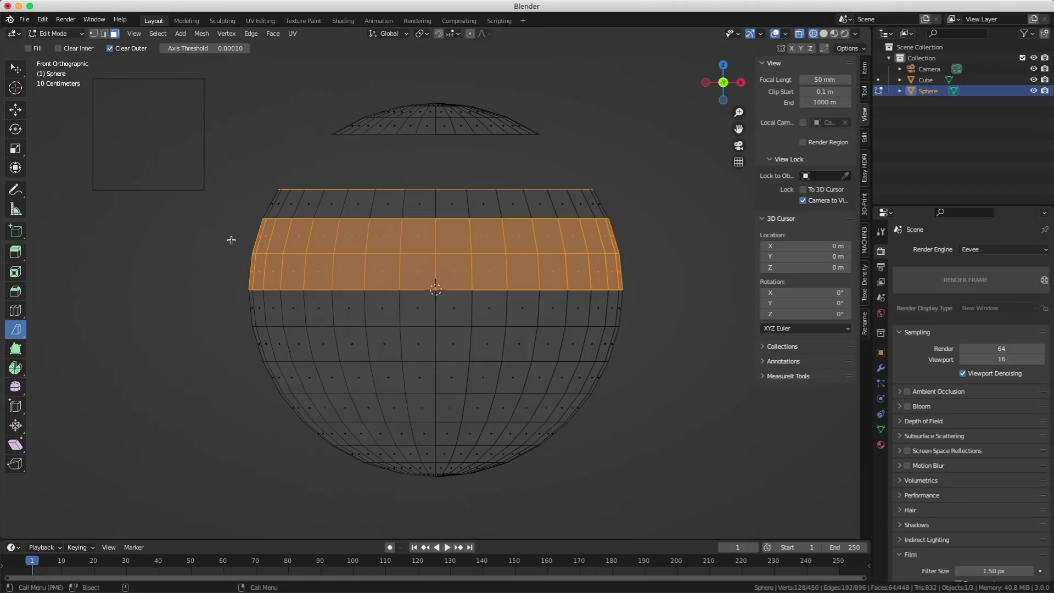
drag(230, 238, 698, 235)
Cut a middle band diagonally and a lower block vertically, discarding their outer parts.
shift+drag(223, 319, 701, 255)
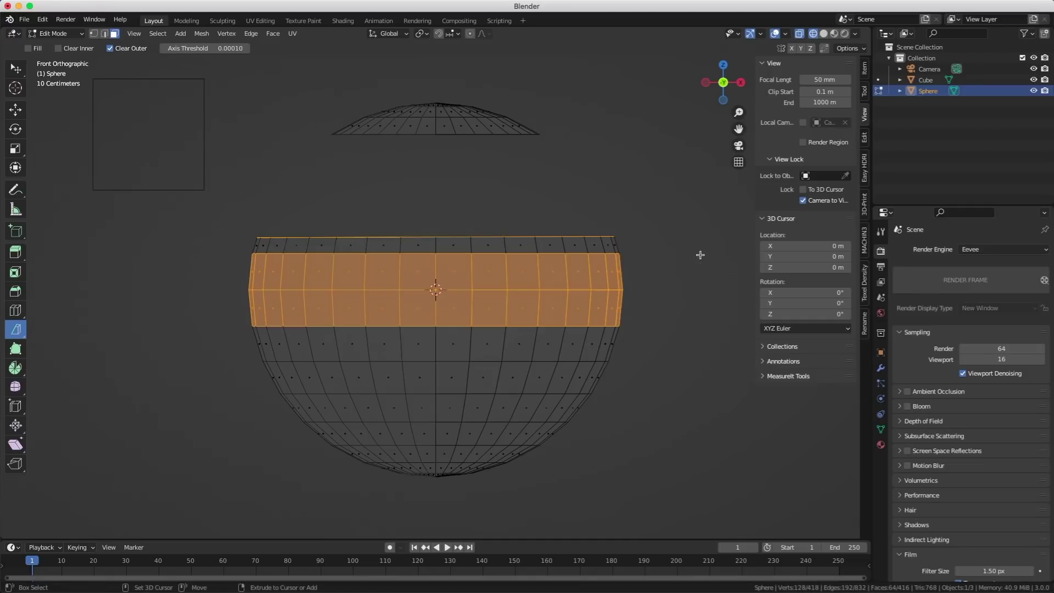
drag(390, 198, 596, 395)
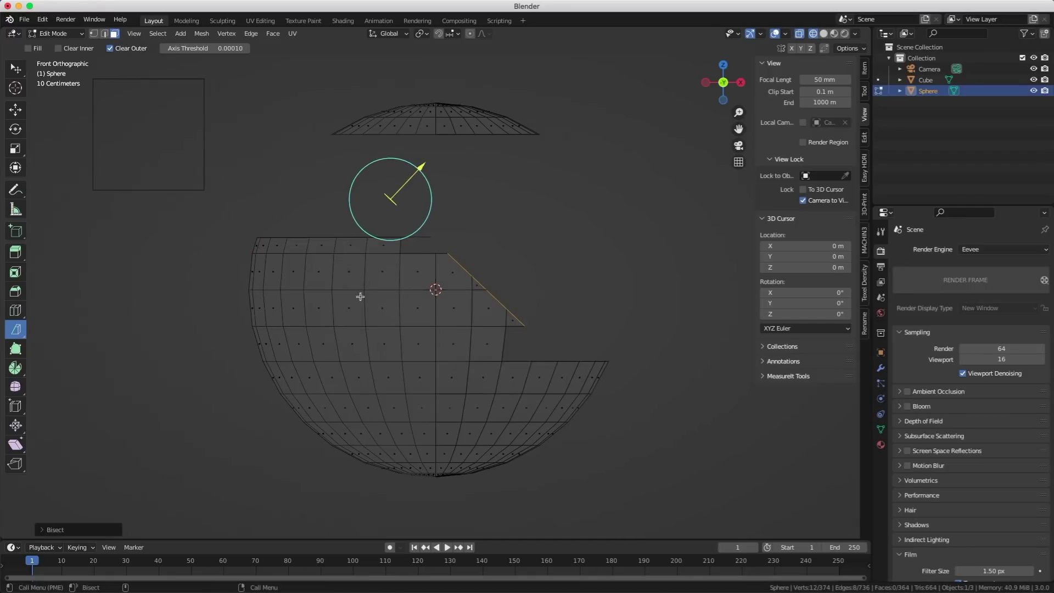
key(b)
drag(328, 224, 473, 487)
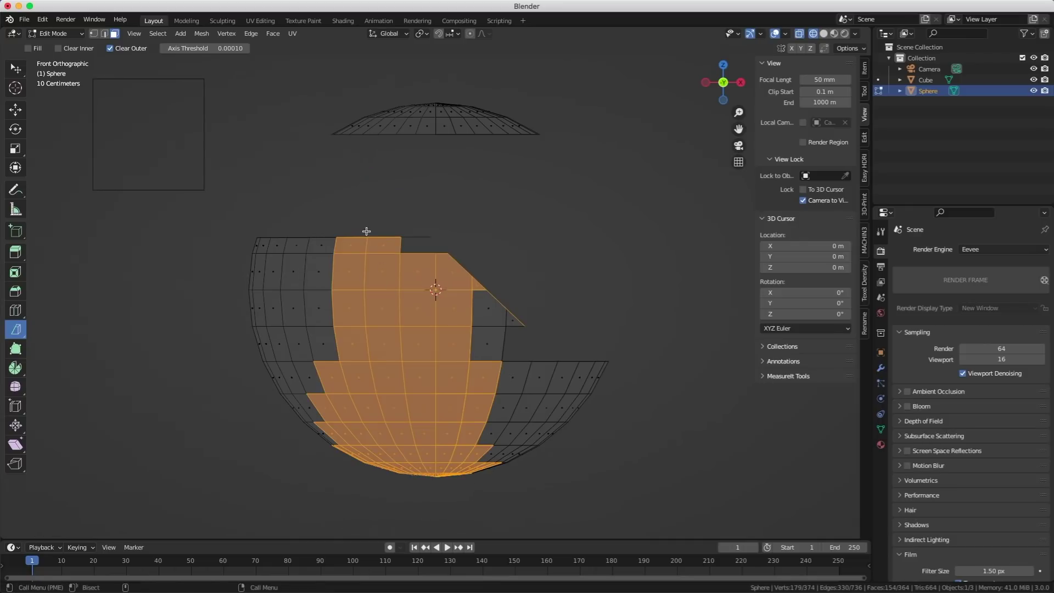
drag(385, 214, 393, 505)
drag(398, 542, 386, 547)
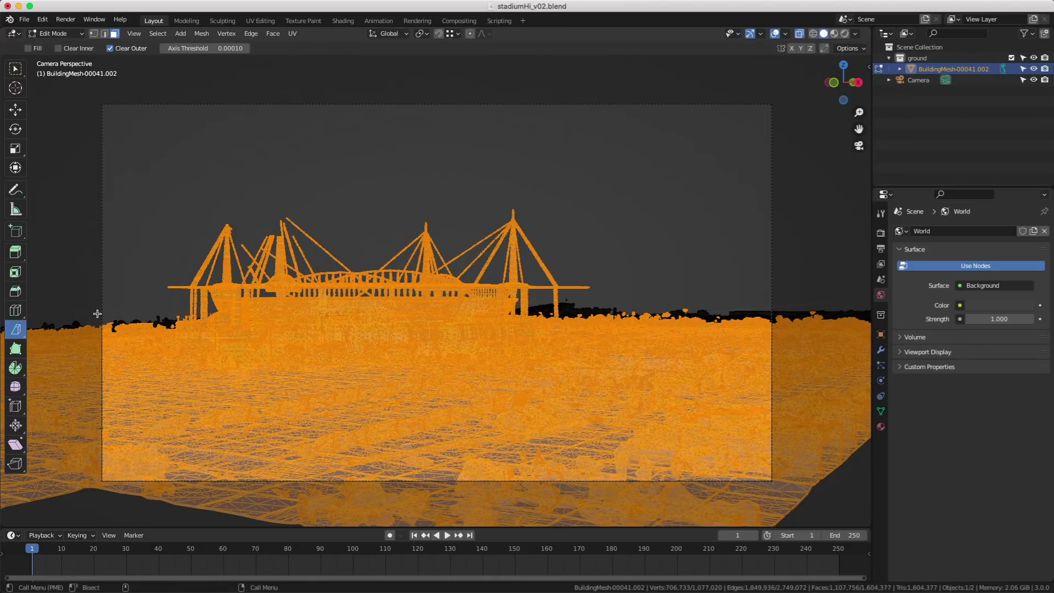
Bisect the stadium terrain with horizontal cuts along its lower edge.
click(95, 508)
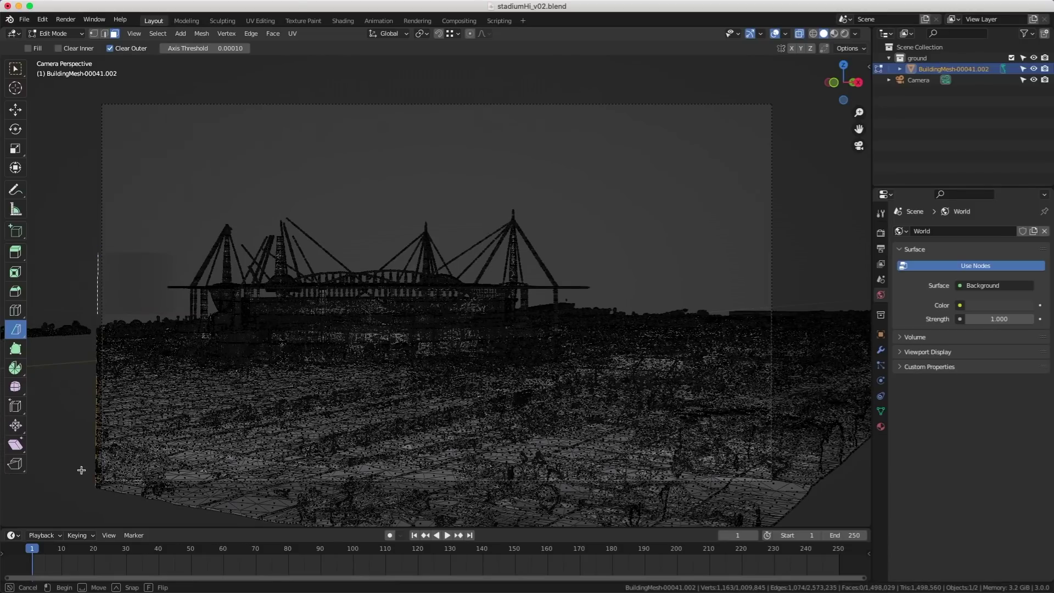
drag(794, 496, 794, 486)
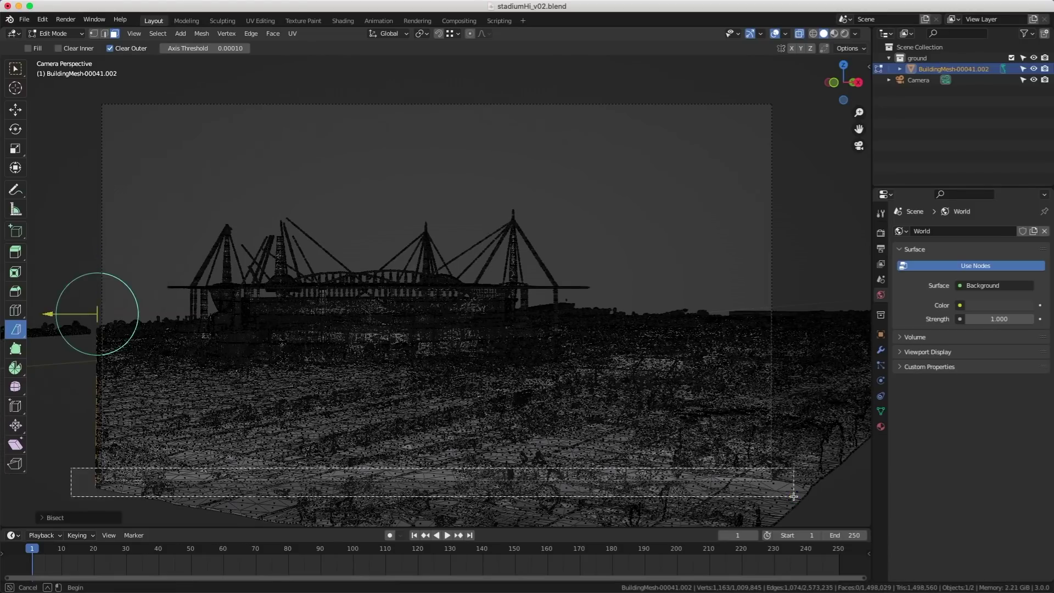
click(85, 483)
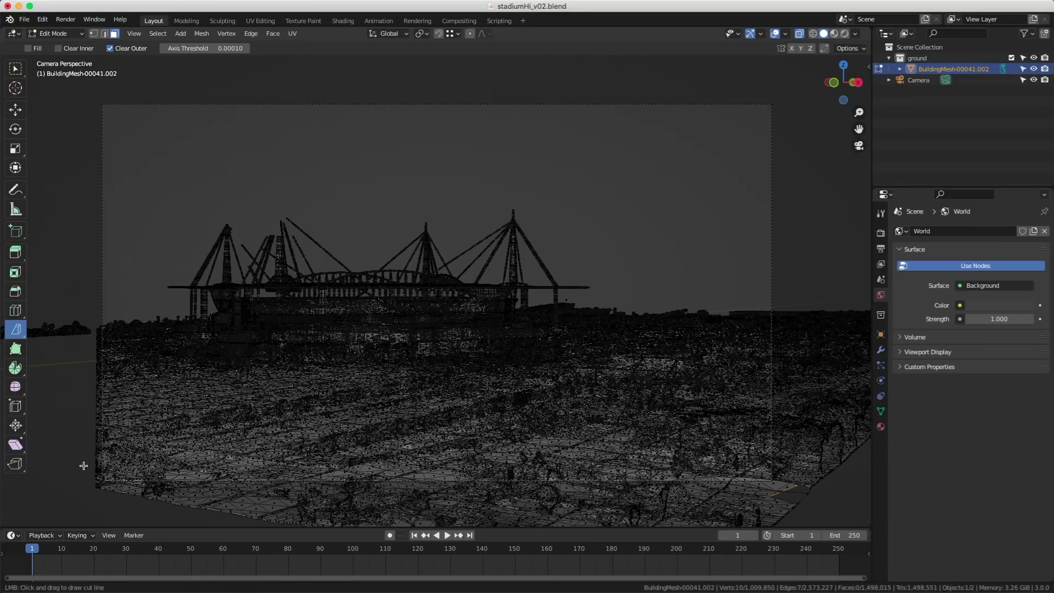
drag(85, 483, 803, 486)
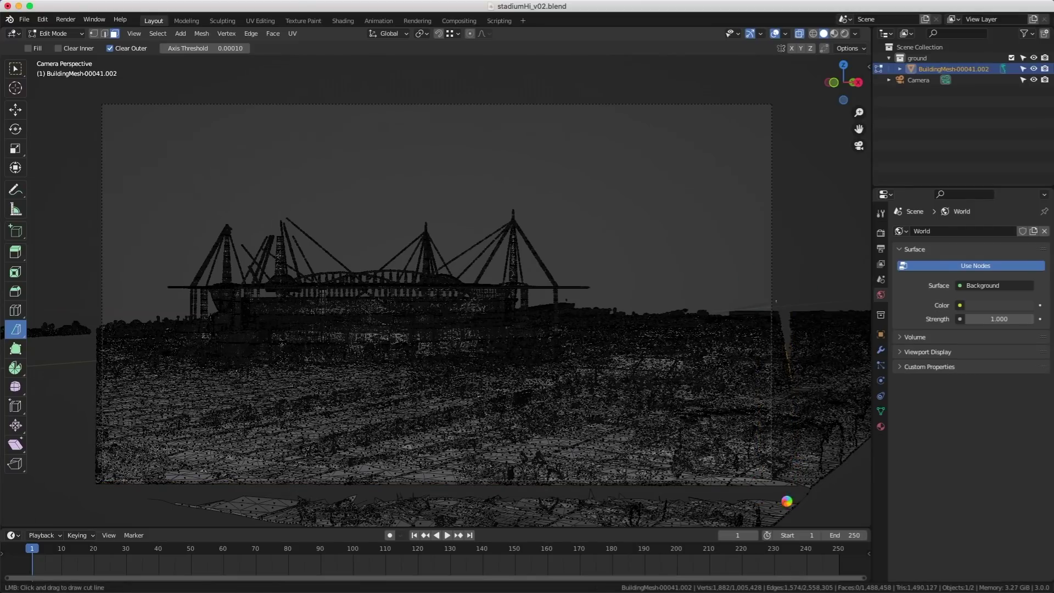
Delete the two stray mesh fragments and the loose vertices along the bottom.
key(w)
middle_drag(193, 171, 384, 181)
drag(518, 172, 635, 360)
scroll(248, 217, up, 1)
key(Delete)
drag(267, 230, 358, 329)
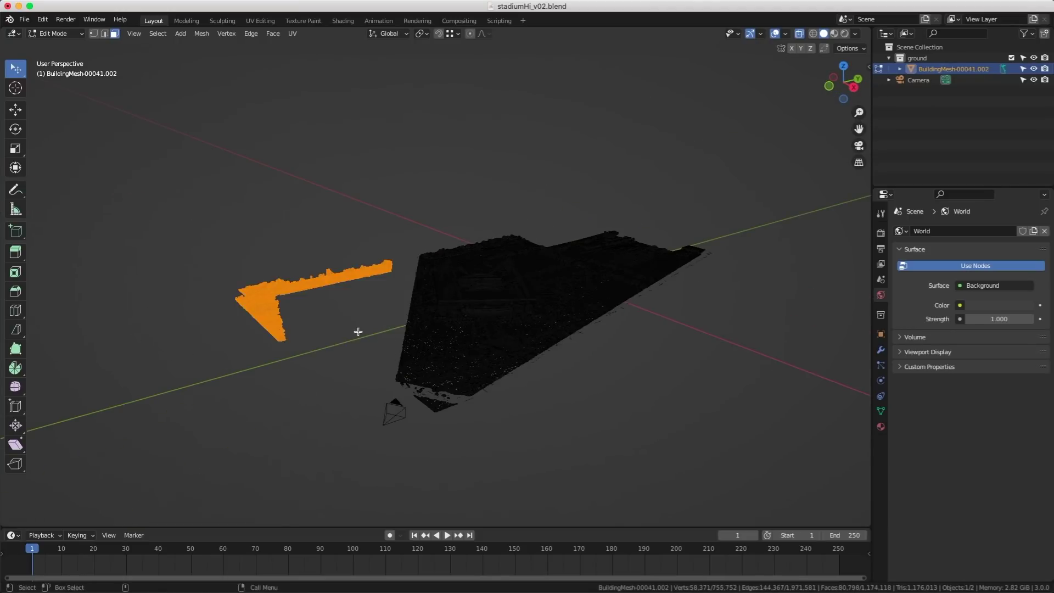
key(Delete)
middle_drag(358, 330, 483, 463)
drag(478, 428, 592, 469)
key(Delete)
mouse_move(588, 381)
middle_down()
mouse_move(591, 400)
mouse_move(591, 386)
middle_up()
View the stadium through the scene camera and return to Object Mode.
key(KP_0)
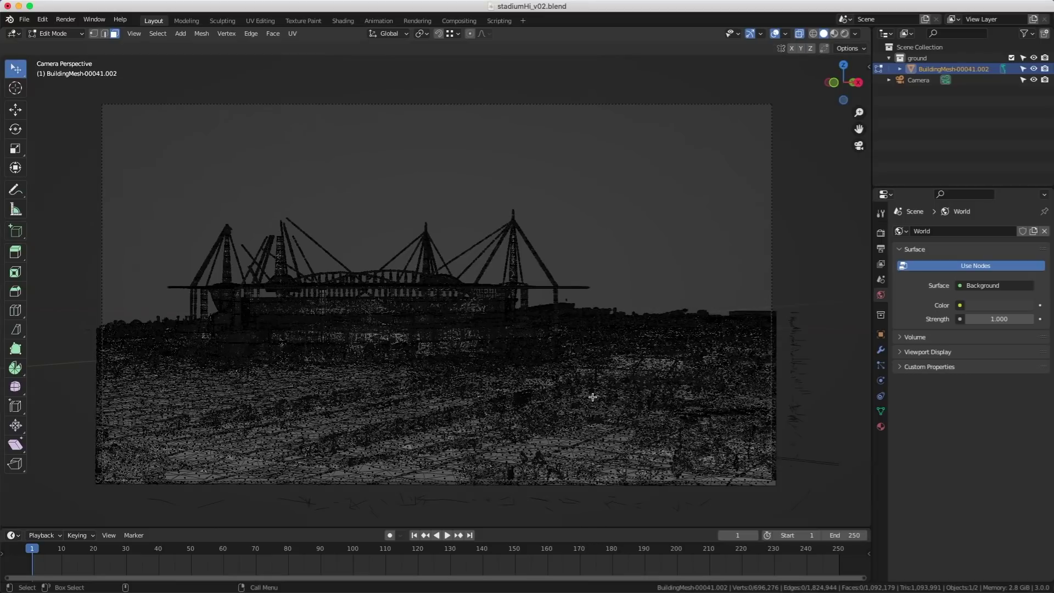
key(Tab)
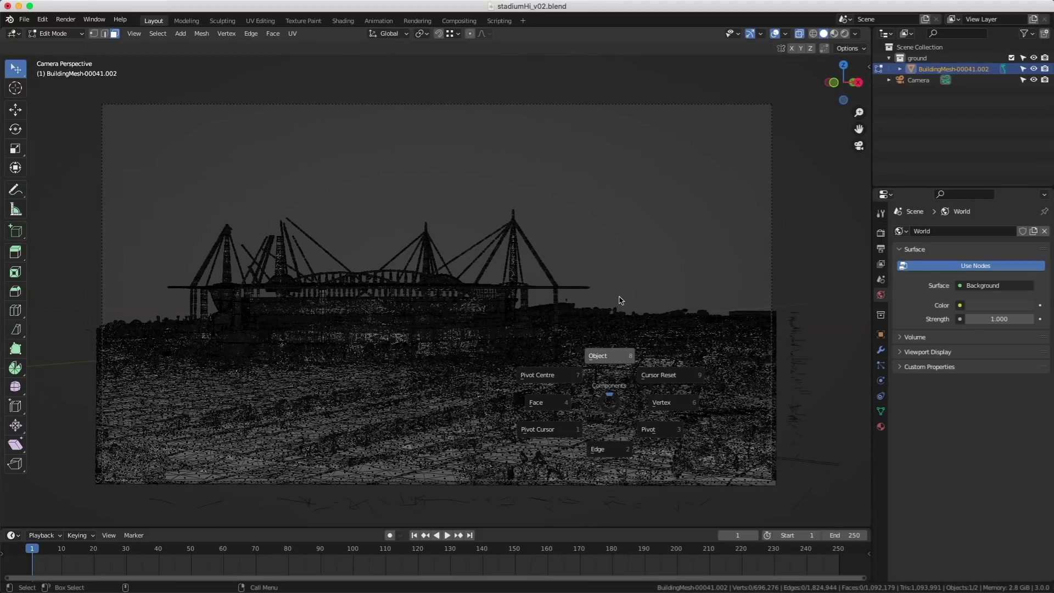
click(621, 300)
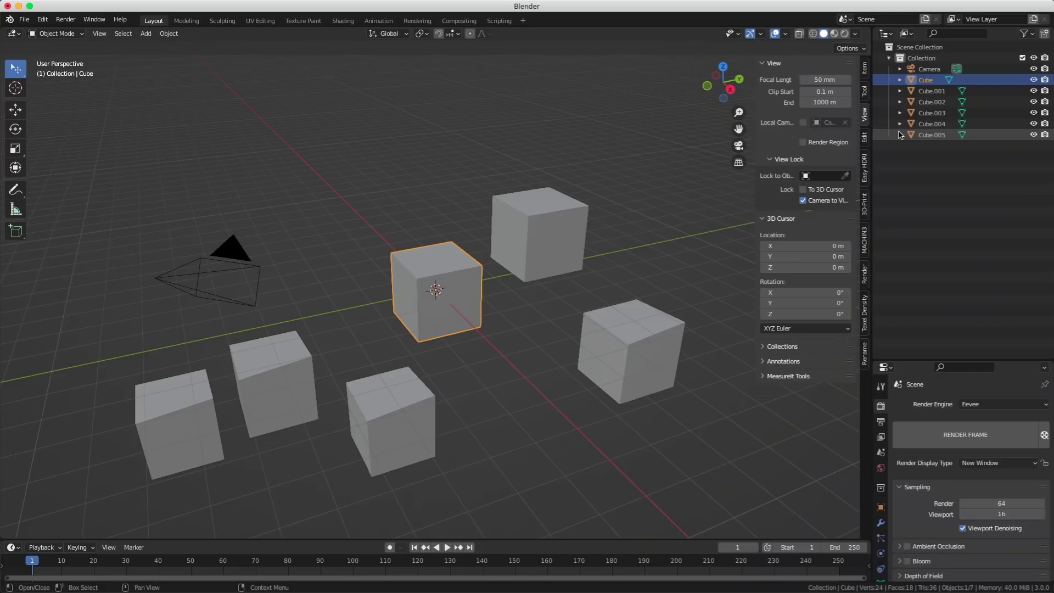
Expand the camera and all cubes in the Outliner to reveal their data.
click(899, 135)
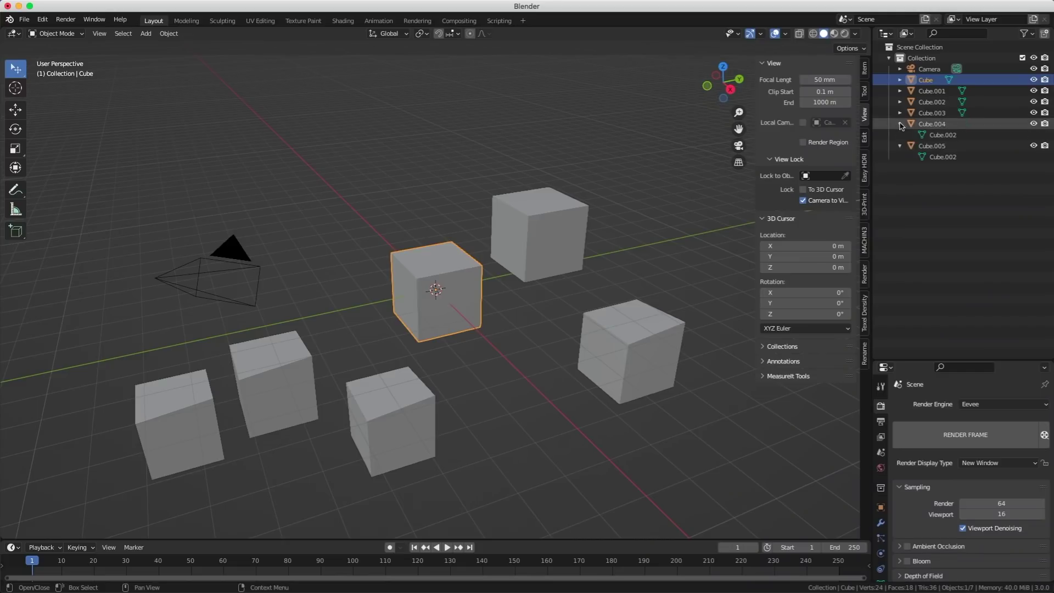
click(900, 114)
click(899, 102)
click(899, 91)
click(899, 80)
click(900, 69)
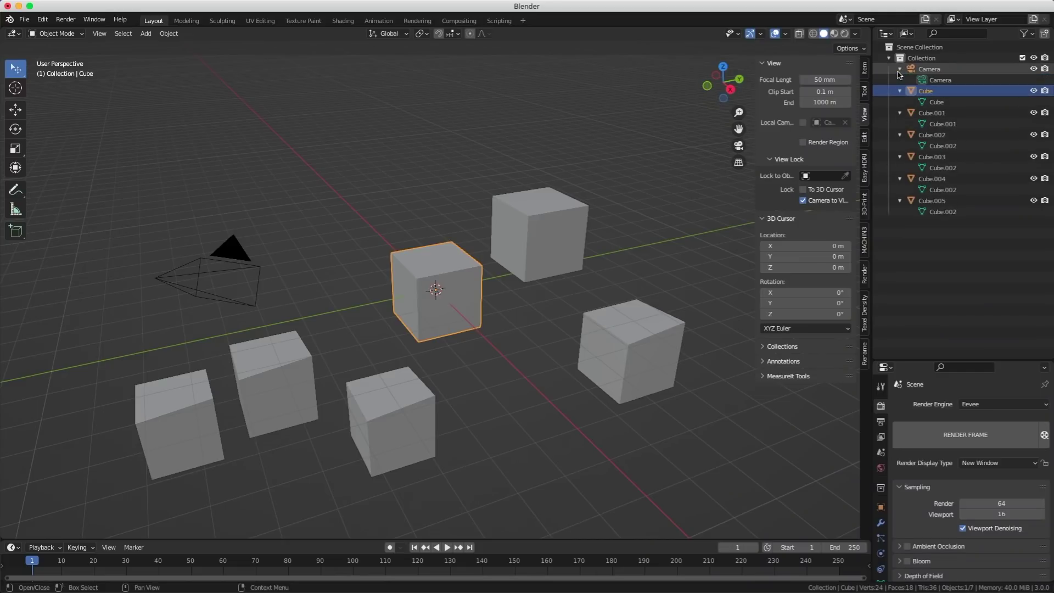
Select Cube.002–Cube.005 via the shared Cube.002 mesh, then Cube and Cube.001 via their own meshes.
click(950, 212)
click(950, 190)
click(950, 168)
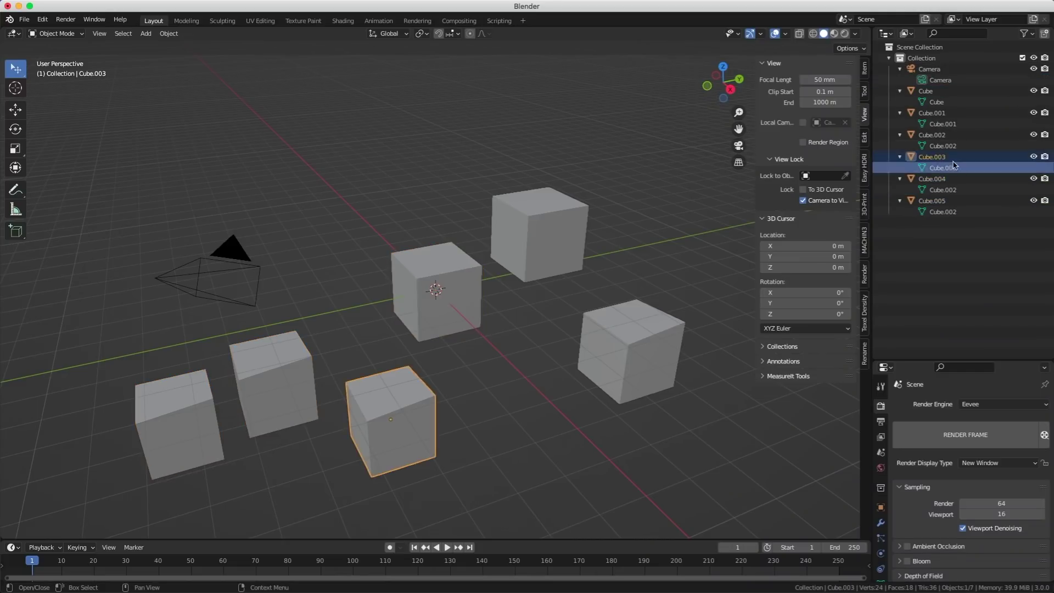
click(951, 147)
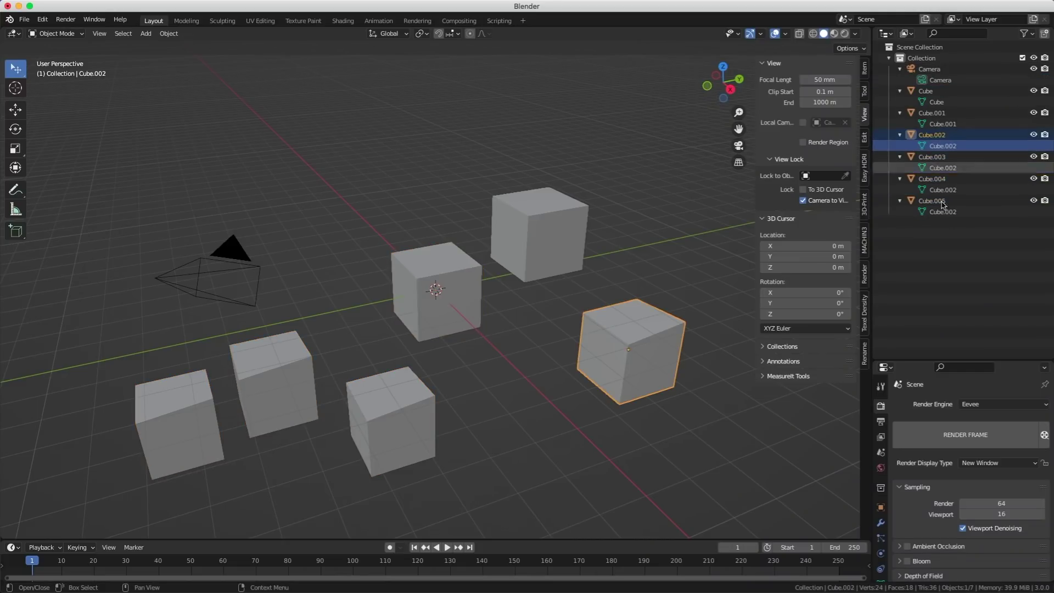
click(905, 123)
click(903, 100)
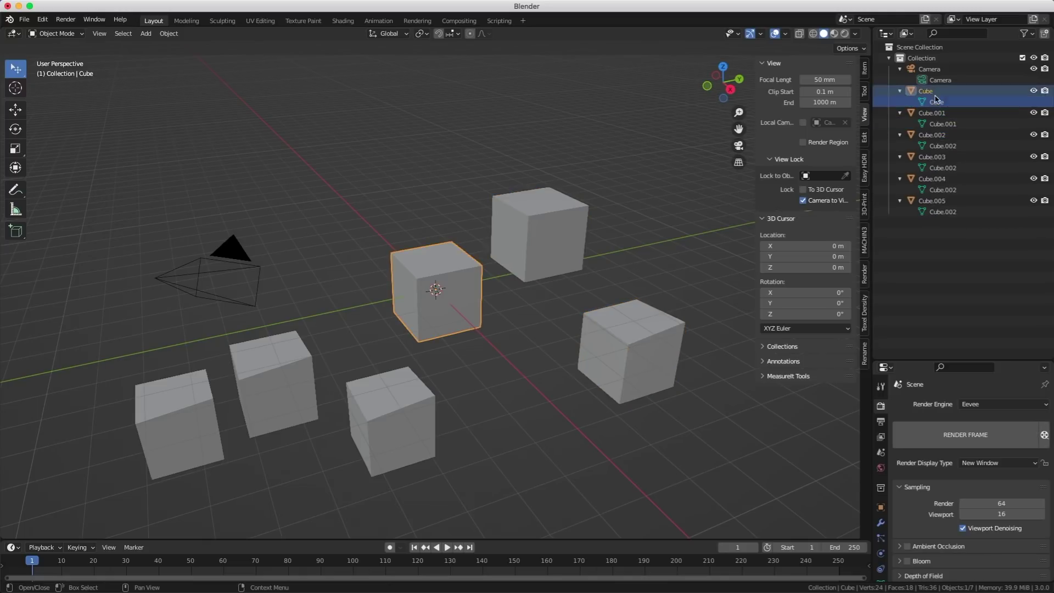
click(904, 123)
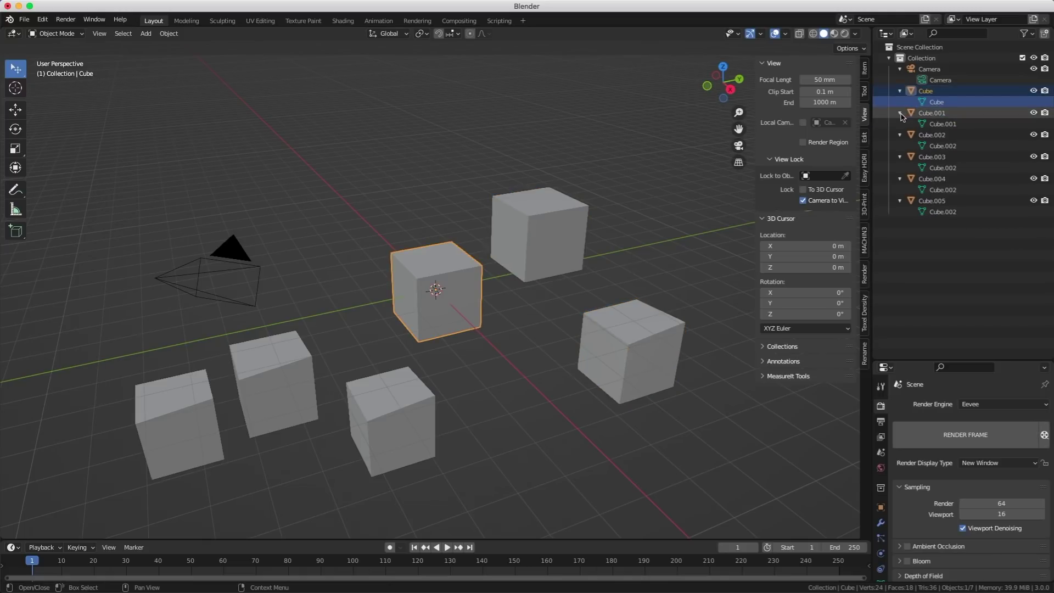
Collapse the mesh data rows of all the cubes again.
click(901, 135)
click(903, 158)
click(900, 146)
click(900, 157)
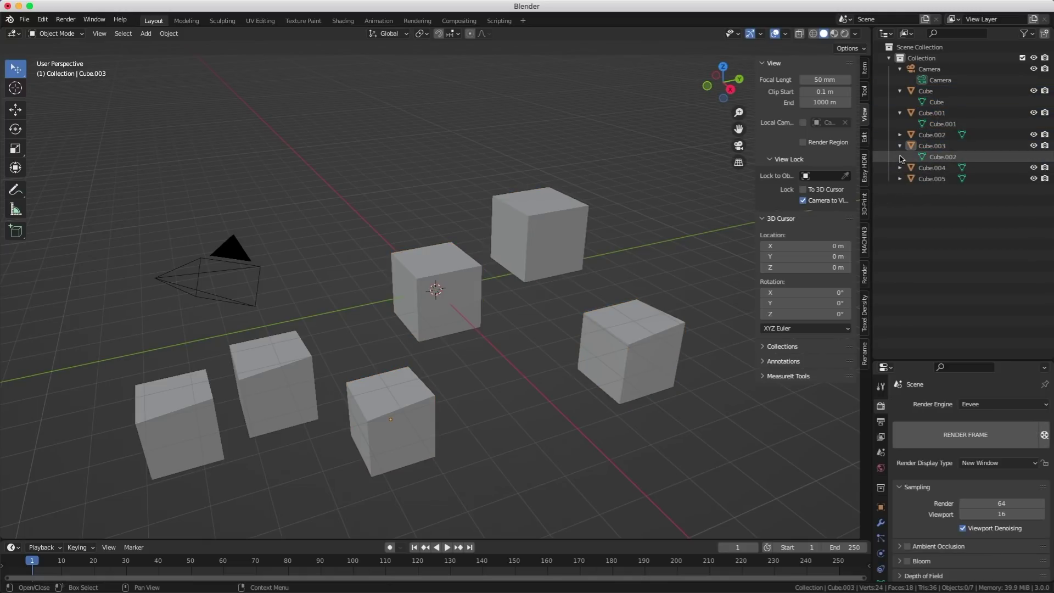
click(900, 167)
click(904, 123)
click(900, 91)
click(900, 102)
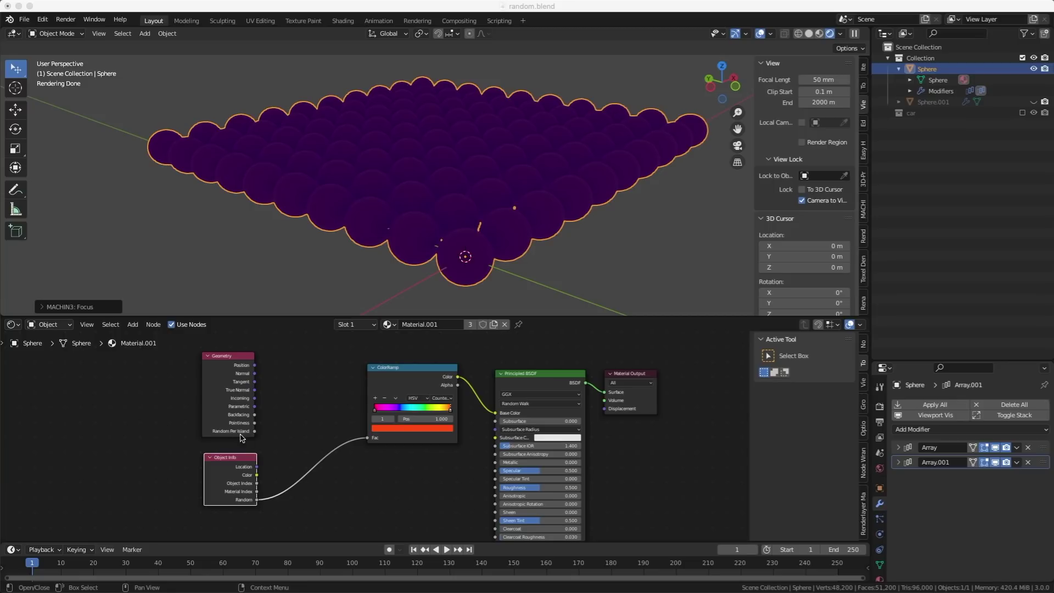
Link Random Per Island into the ColorRamp Fac and toggle Material Preview and Rendered shading.
drag(254, 431, 367, 438)
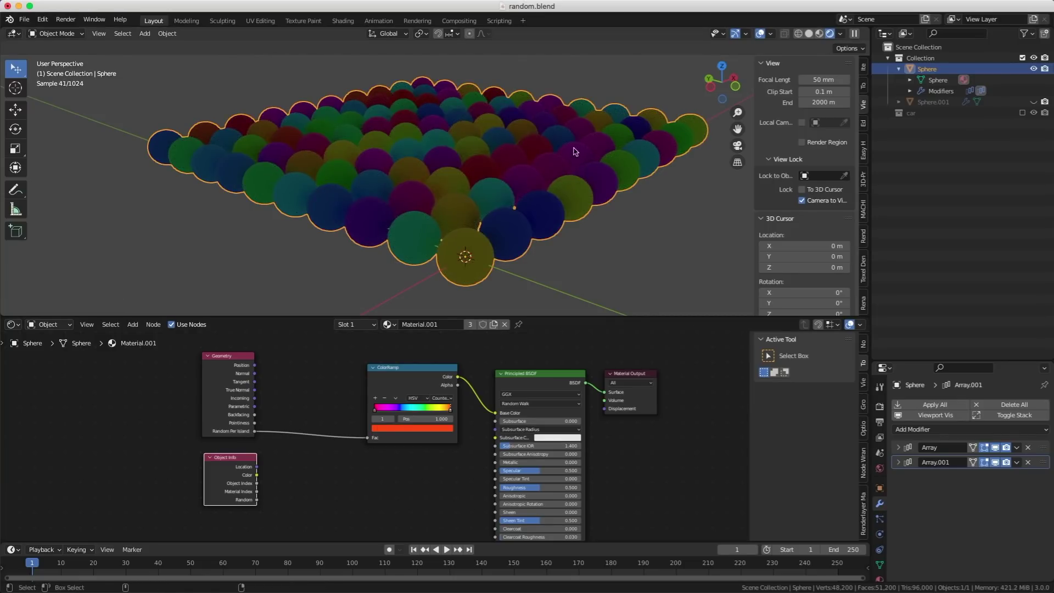
click(577, 242)
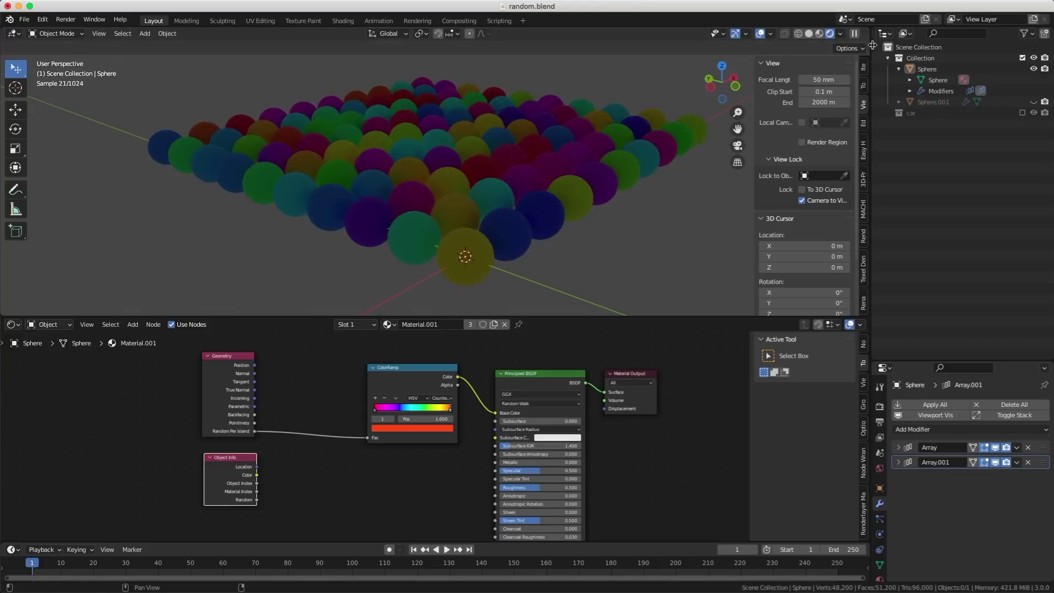
click(820, 34)
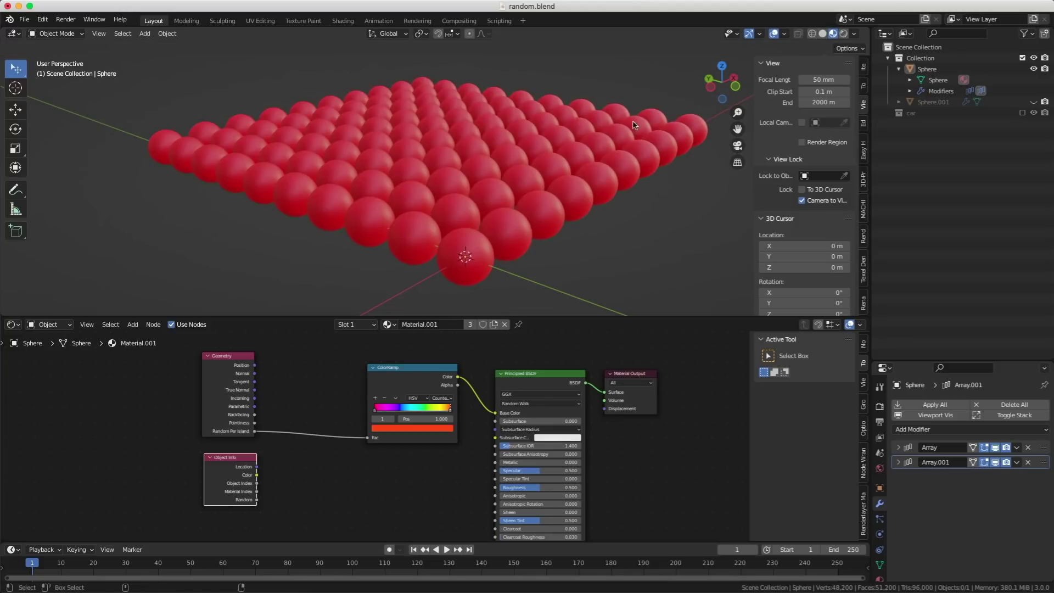
click(844, 34)
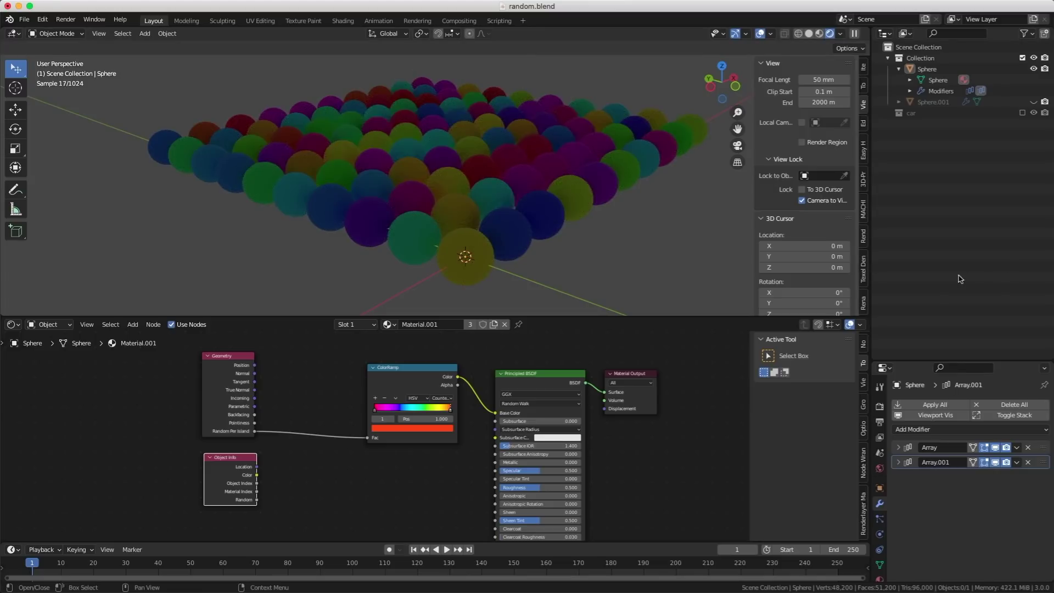
Switch the render engine to Eevee, then to Cycles.
drag(909, 363, 922, 237)
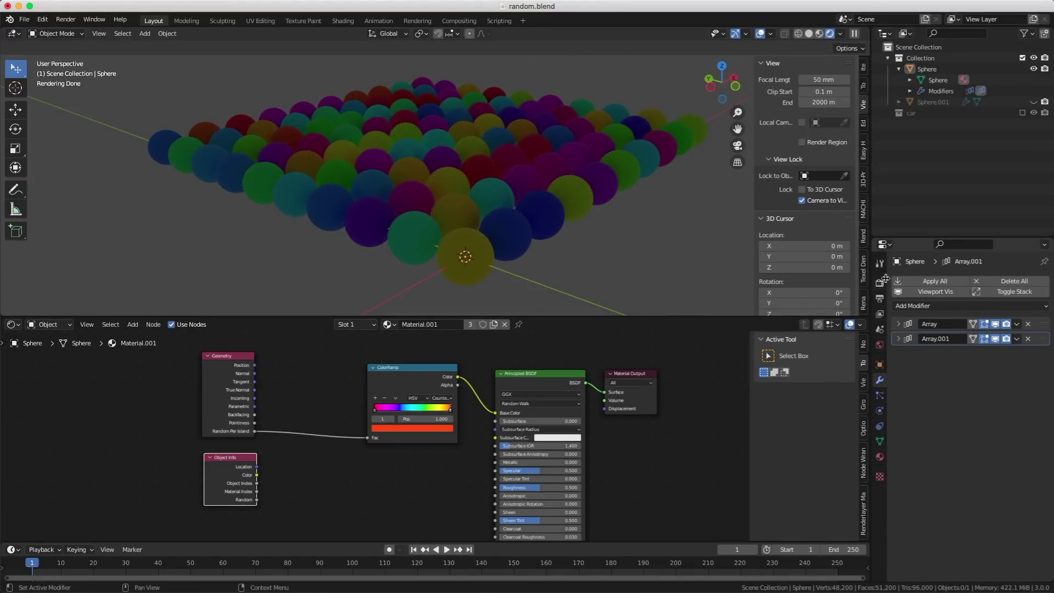
click(880, 282)
click(1002, 281)
click(975, 295)
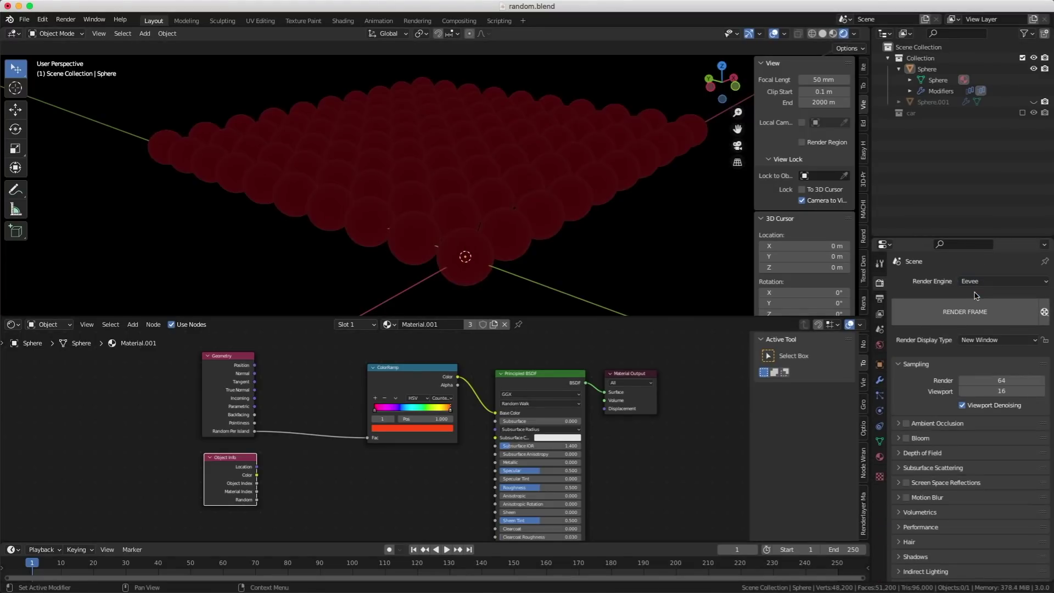
click(975, 281)
click(978, 317)
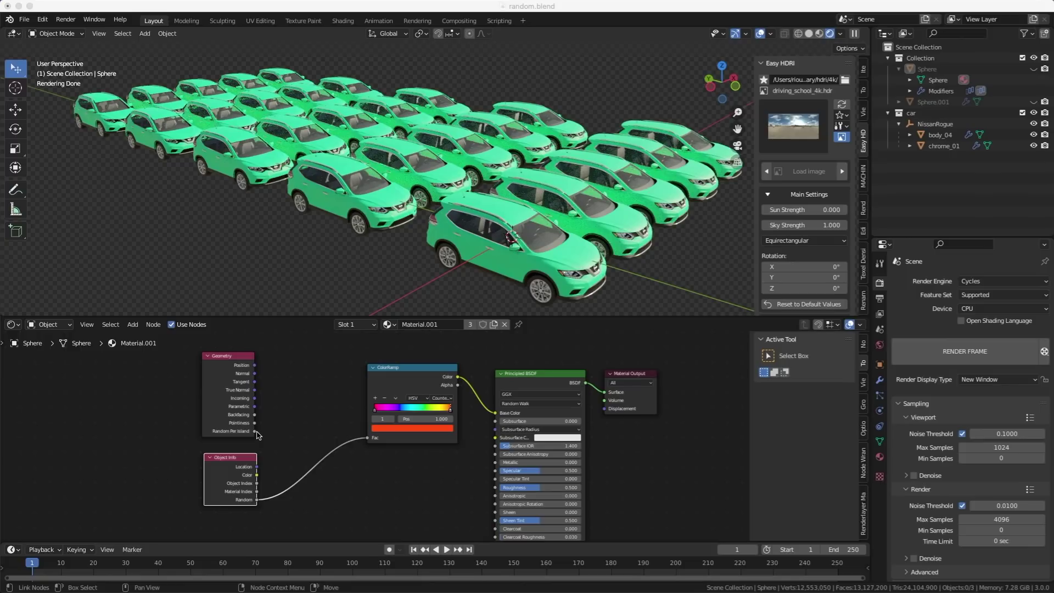
Connect the Geometry node's Random Per Island output to the ColorRamp Fac for the cars.
drag(256, 432, 368, 442)
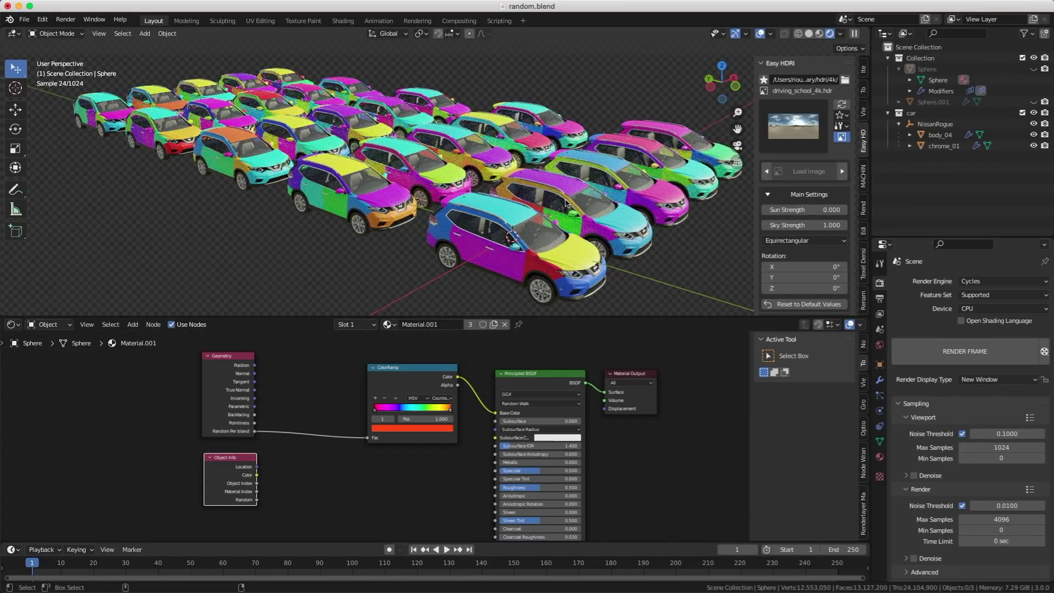
scroll(644, 222, down, 2)
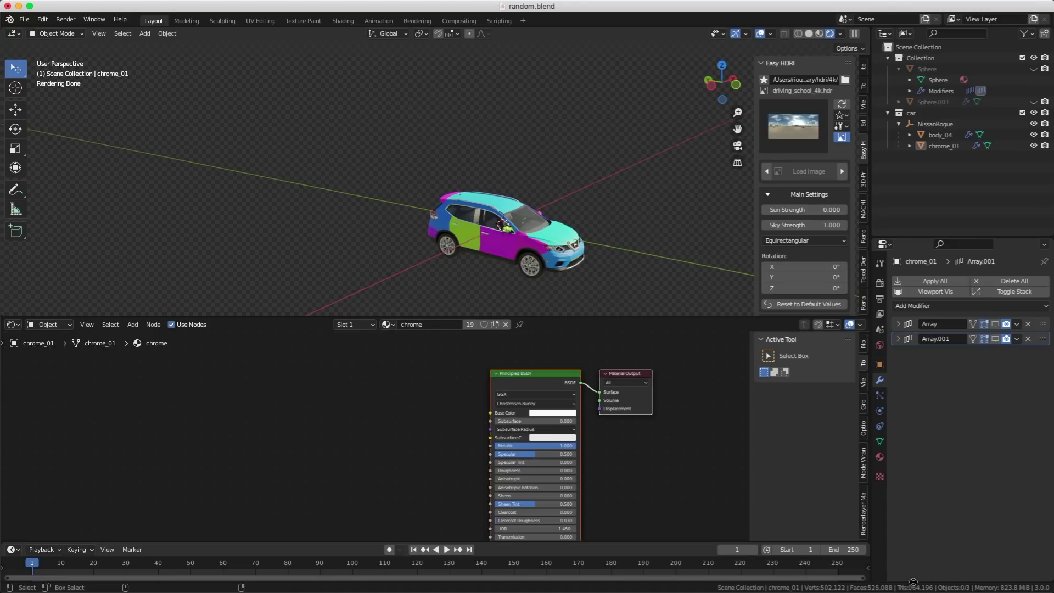
Orbit and zoom onto the car, then expand Array.001 and its Object Offset subpanel.
mouse_move(595, 189)
middle_down()
mouse_move(608, 188)
mouse_move(608, 146)
mouse_move(660, 195)
mouse_move(593, 195)
middle_up()
scroll(605, 196, up, 2)
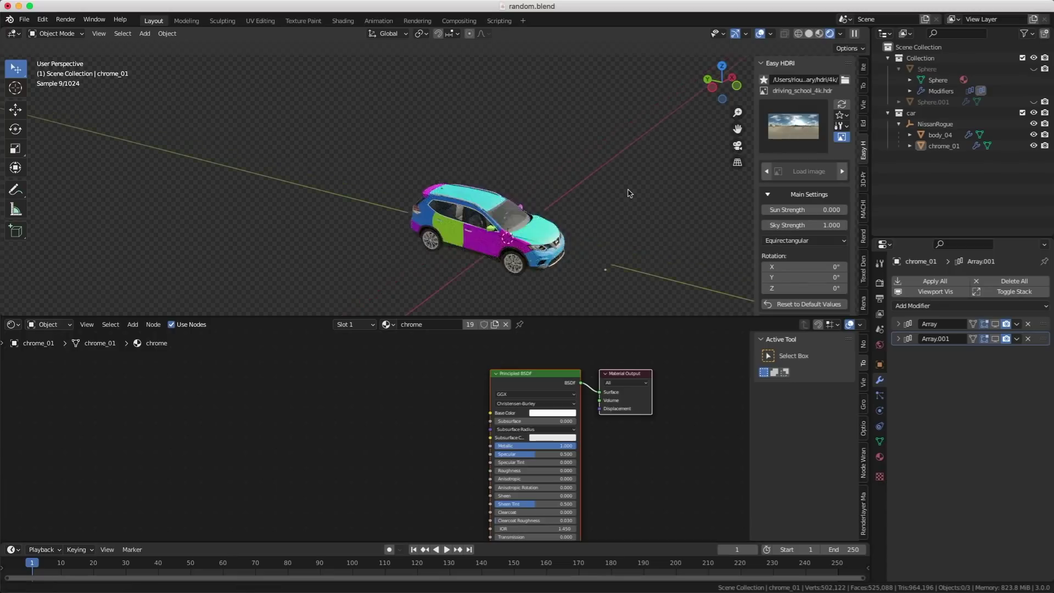
click(898, 338)
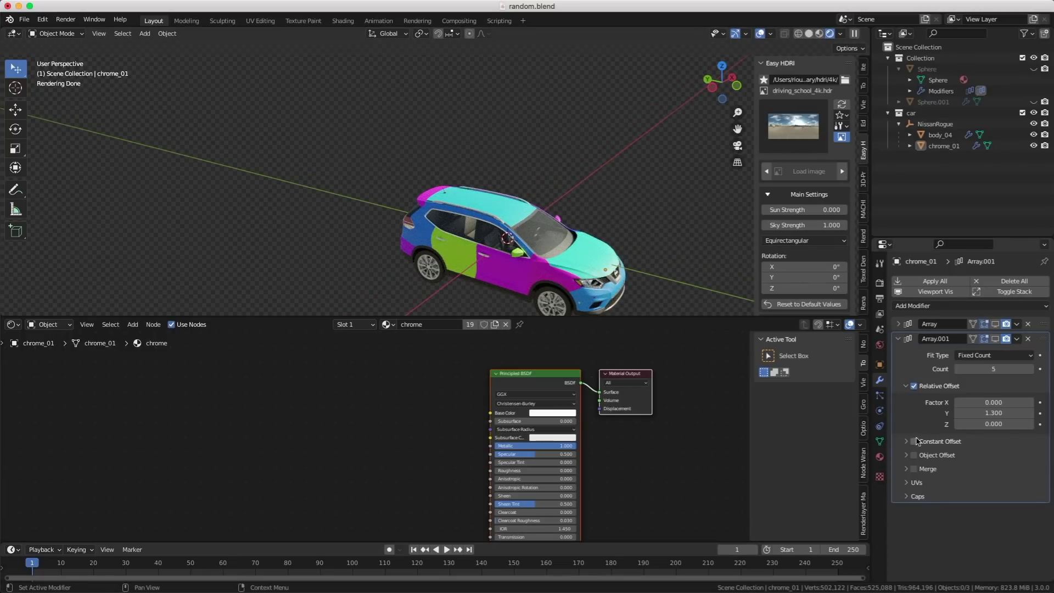
click(904, 456)
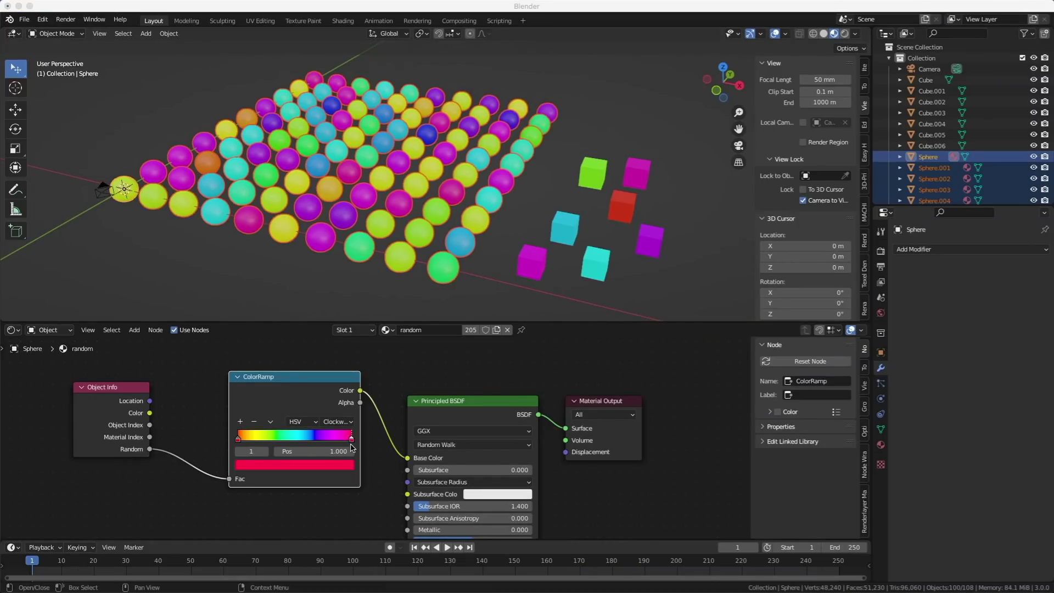
Grab the ColorRamp node without moving it and zoom the Node Editor.
mouse_move(351, 444)
mouse_down()
mouse_move(231, 443)
mouse_move(345, 444)
mouse_up()
scroll(352, 444, up, 2)
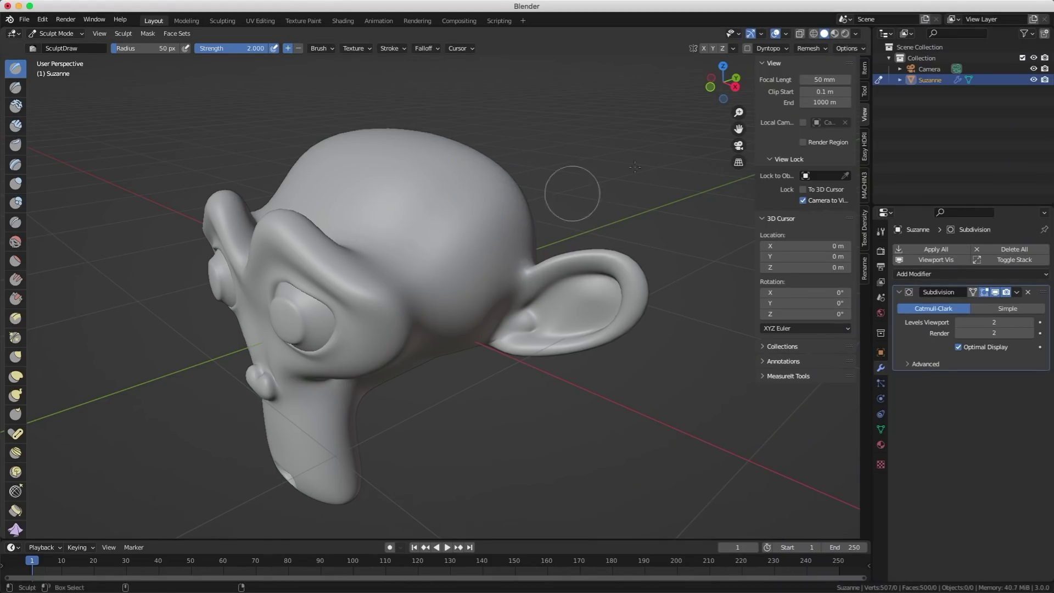
Open the Viewport Overlays popover and the sculpt X Y Z symmetry and axis-lock options.
click(786, 33)
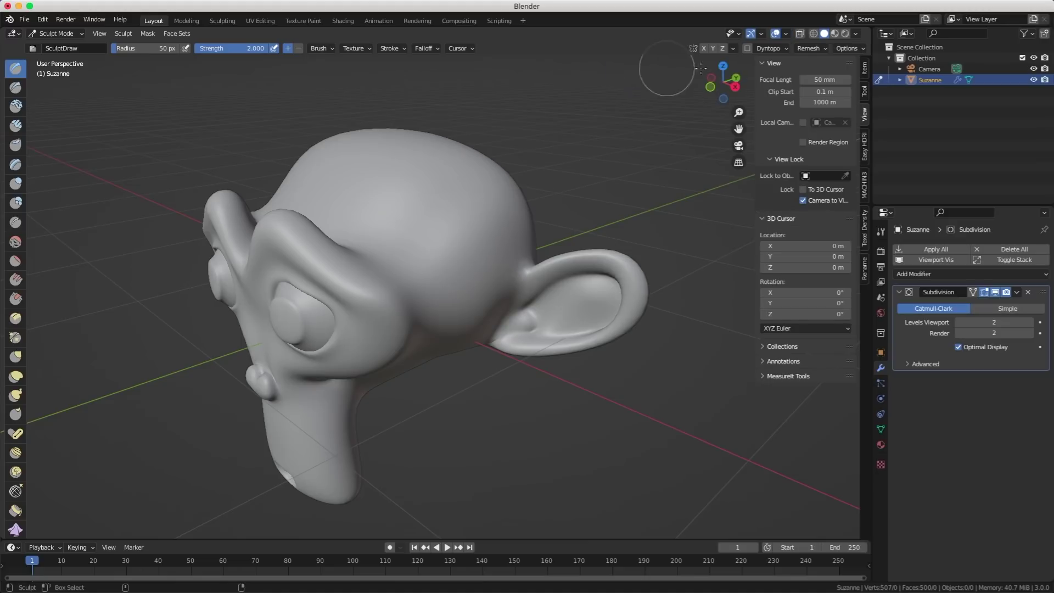
click(733, 49)
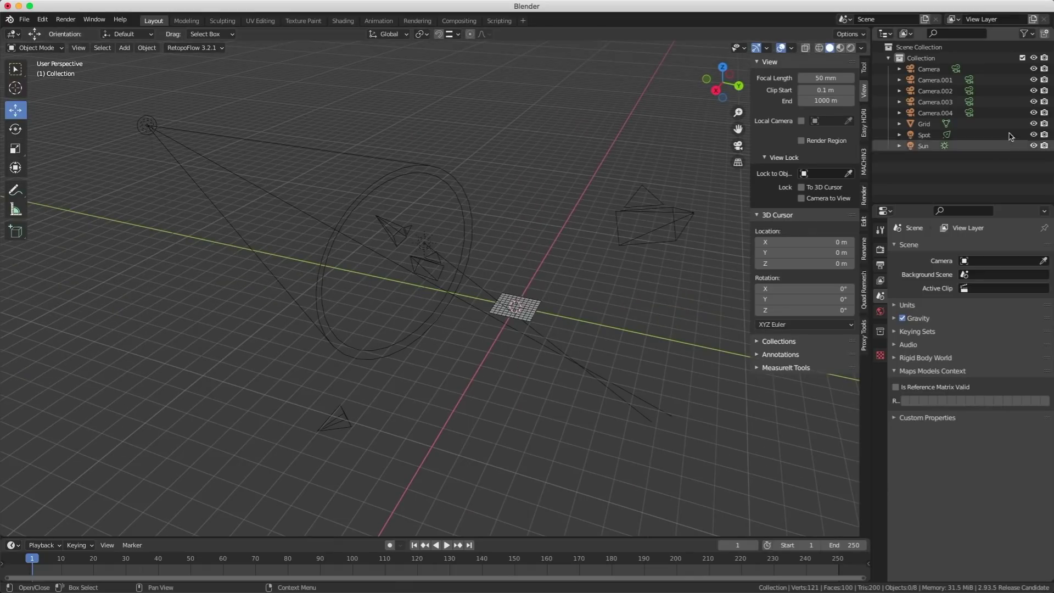
Make the Spot light the active camera, lock camera to view, and orbit to swing it.
click(925, 134)
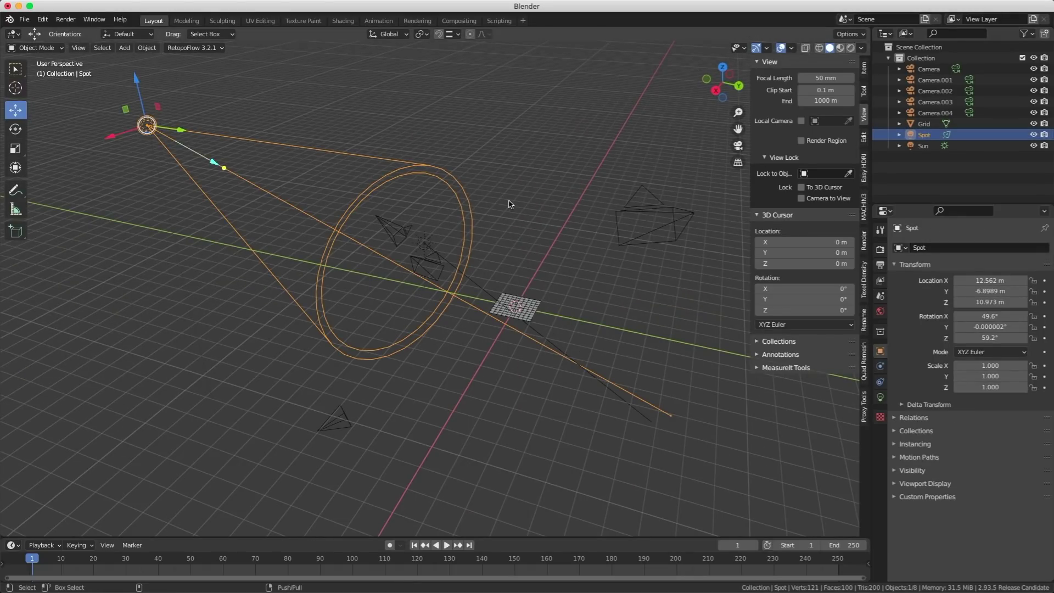
click(73, 50)
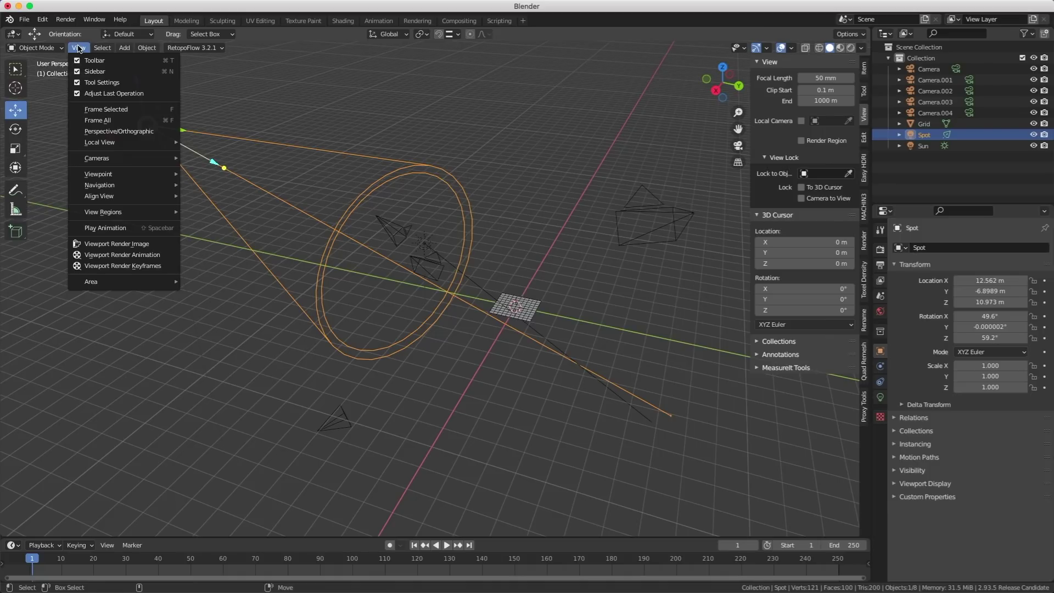
mouse_move(151, 160)
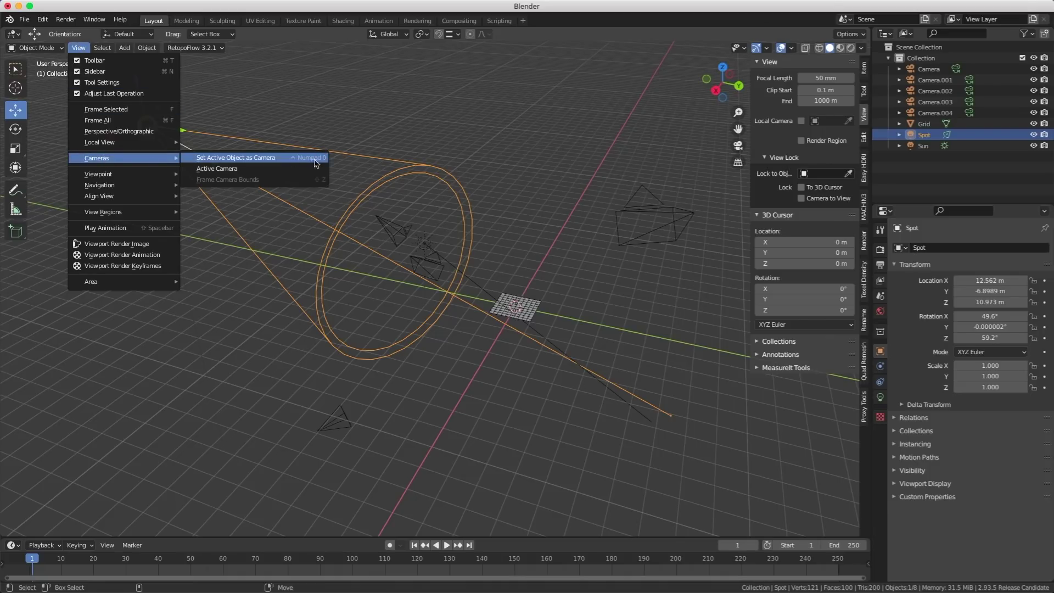
click(270, 159)
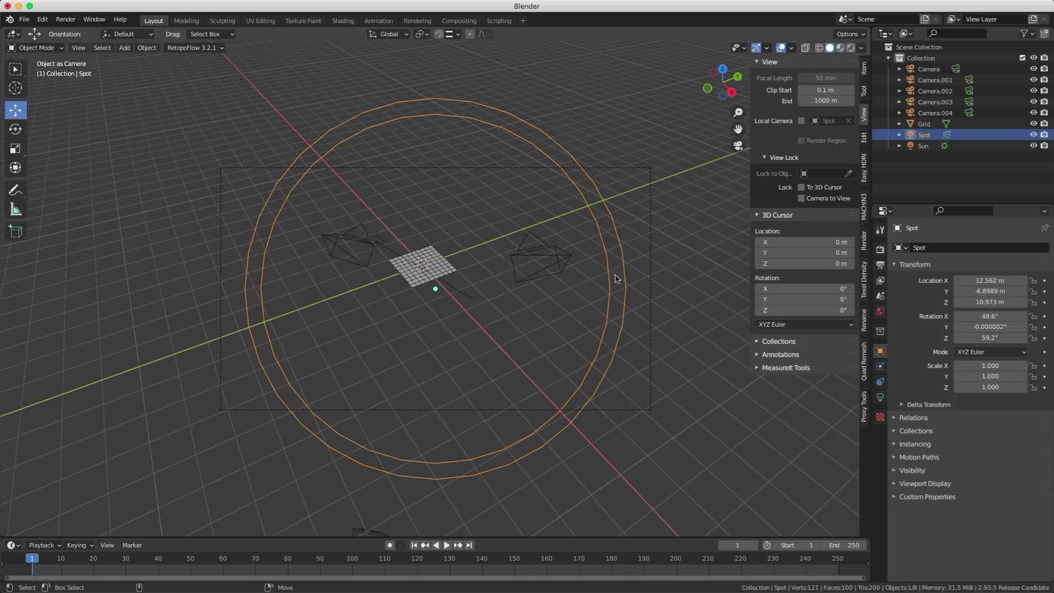
click(801, 198)
middle_drag(396, 264, 468, 246)
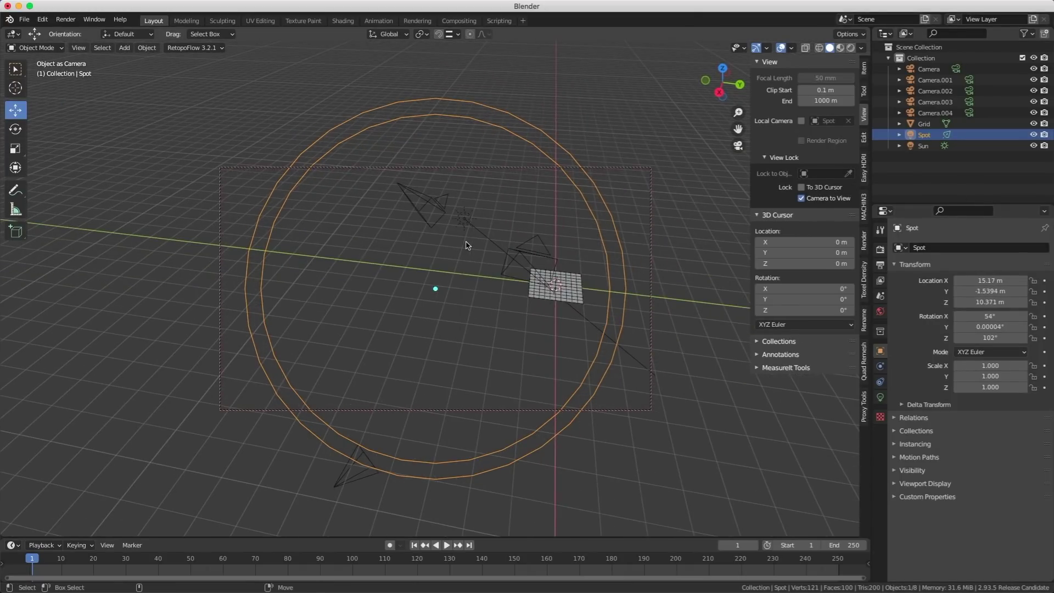
Cycle through the scene's cameras in Camera Manager and make Camera.002 the active view camera.
click(865, 241)
key(Page_Down)
key(Page_Down)
key(Page_Down)
key(Page_Down)
key(Page_Down)
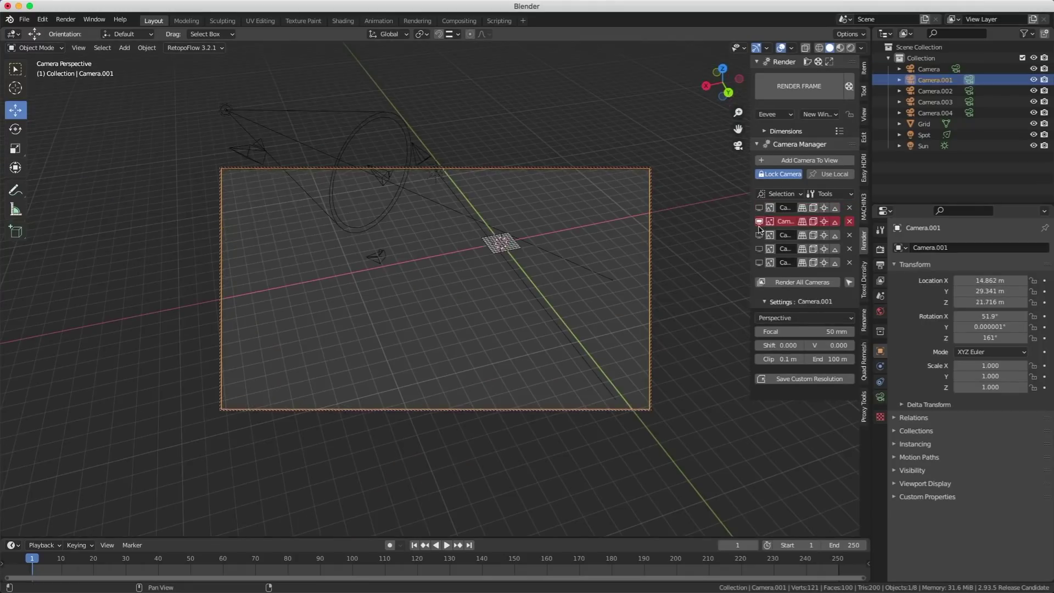
click(759, 235)
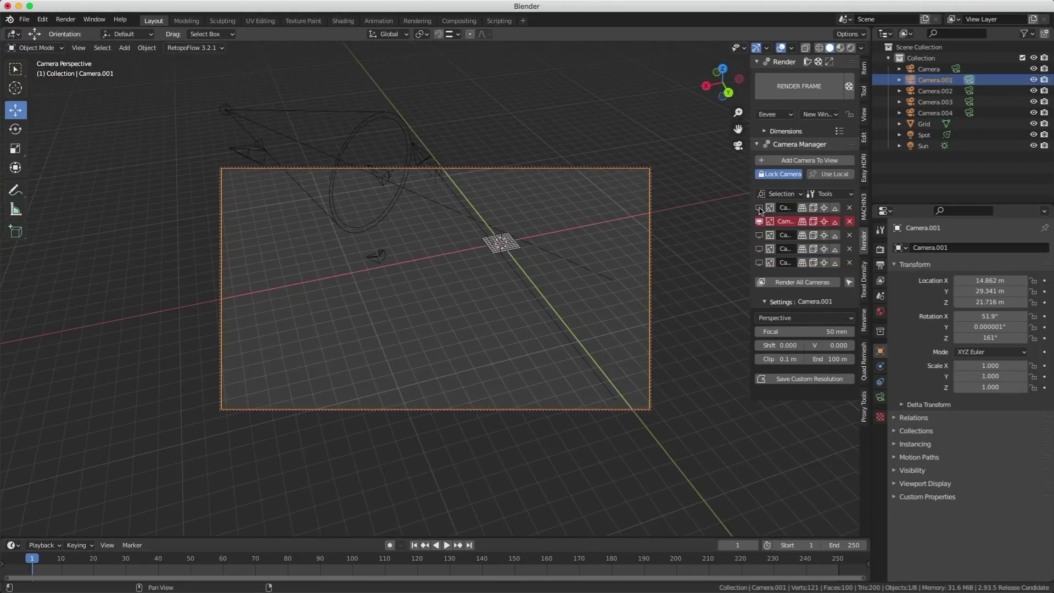
click(759, 249)
click(759, 236)
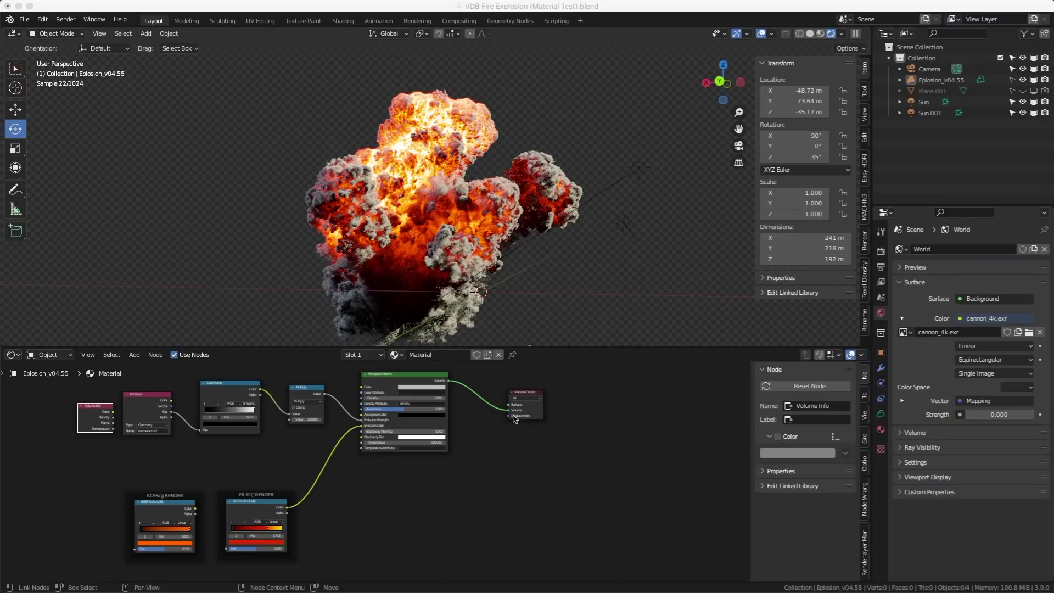
Inspect the Attribute node reading temperature2 into the ColorRamp, past the FILMIC and ACES ramp nodes.
click(515, 419)
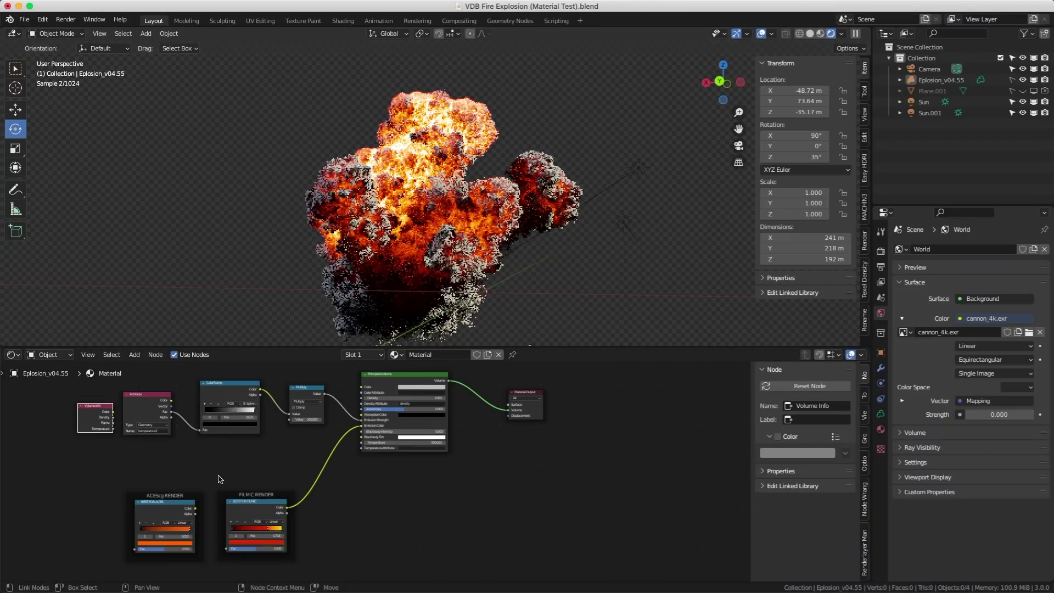
scroll(250, 464, up, 3)
scroll(250, 464, up, 2)
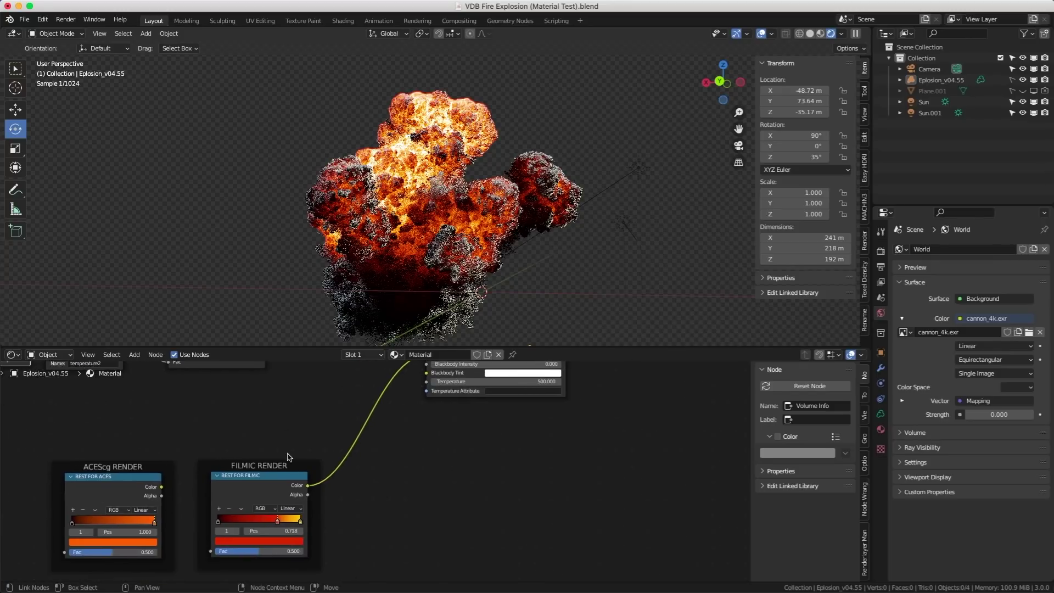
middle_drag(196, 464, 335, 464)
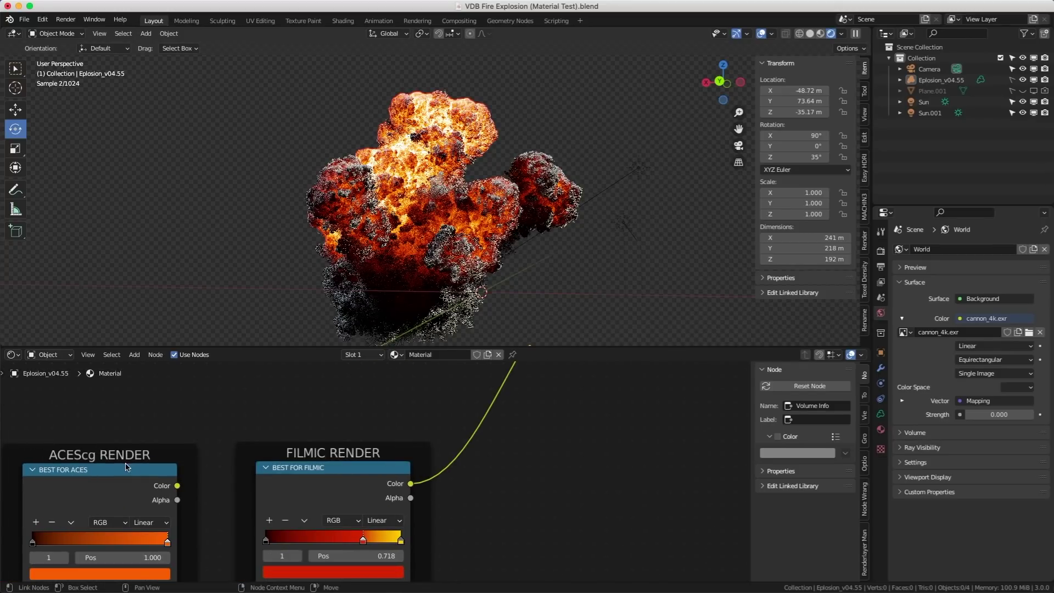
scroll(469, 415, up, 10)
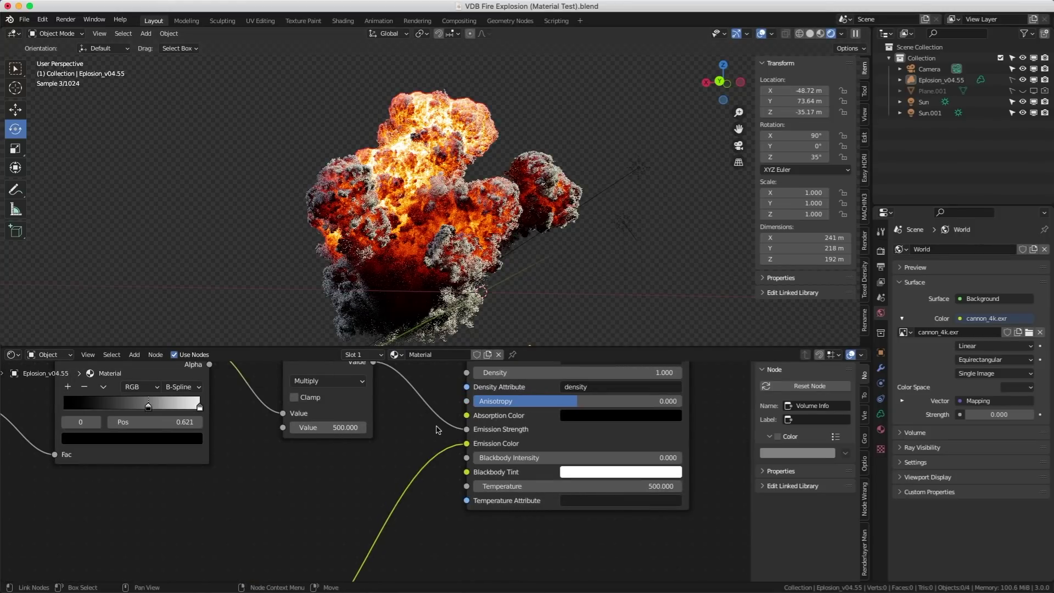
scroll(438, 430, left, 5)
middle_drag(312, 502, 493, 503)
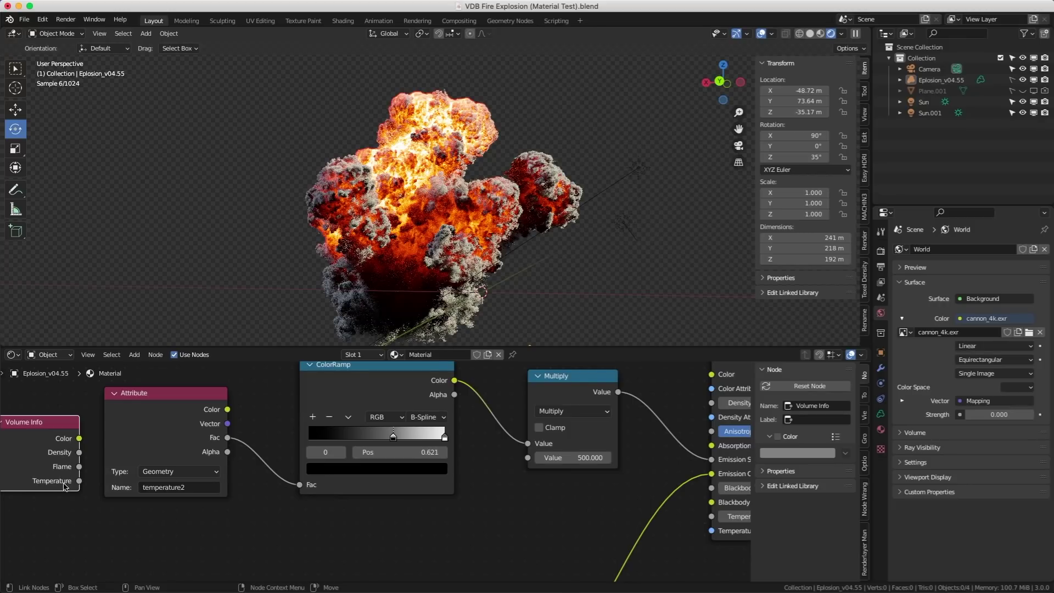
click(147, 425)
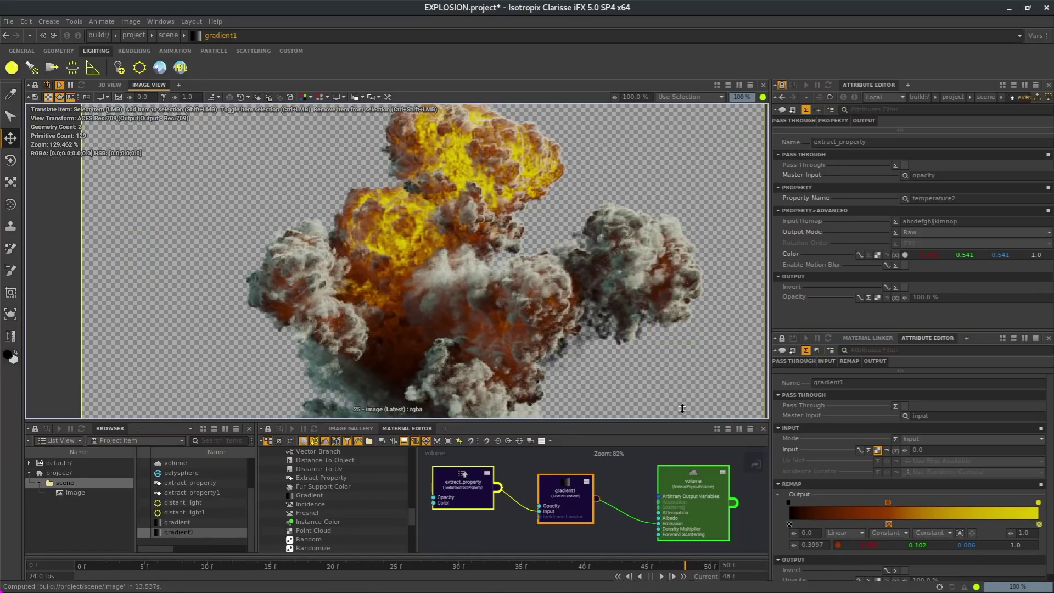
alt+drag(442, 306, 492, 305)
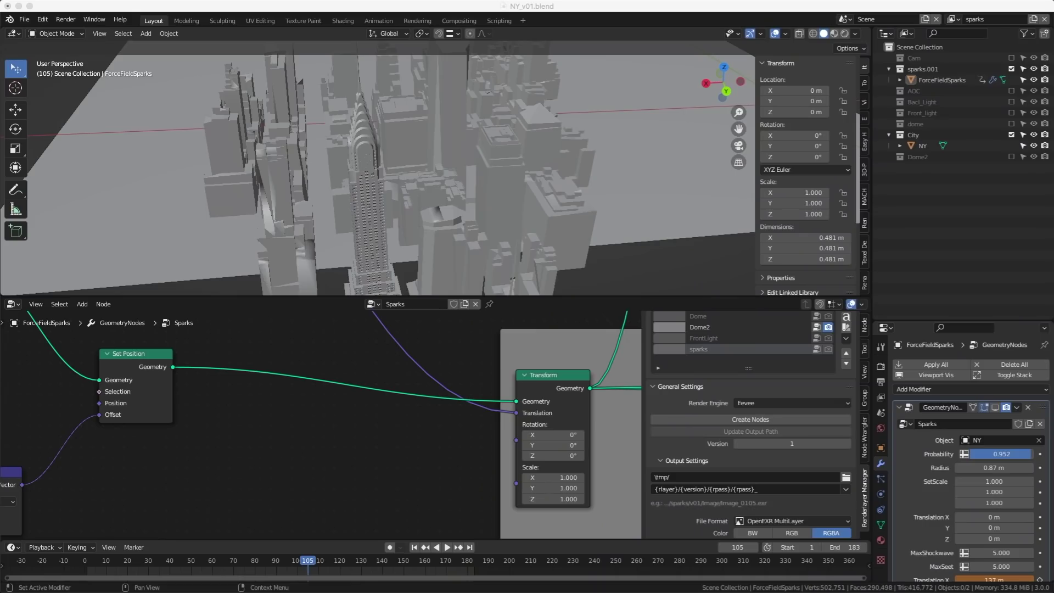
Cut the Set Position to Transform link, then reconnect Set Position's geometry into Transform.
click(234, 431)
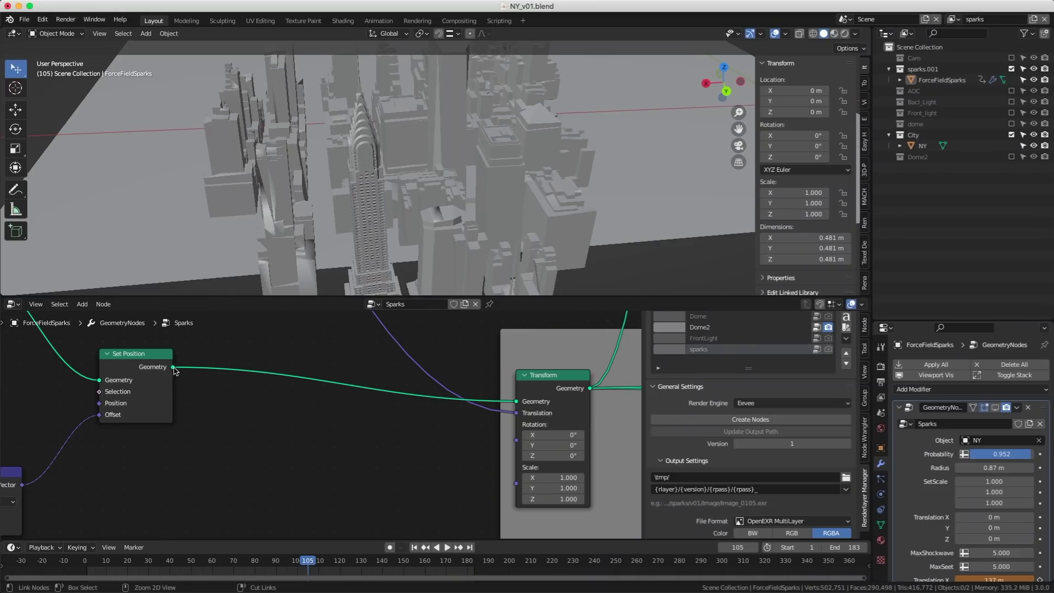
ctrl+drag(173, 371, 357, 423)
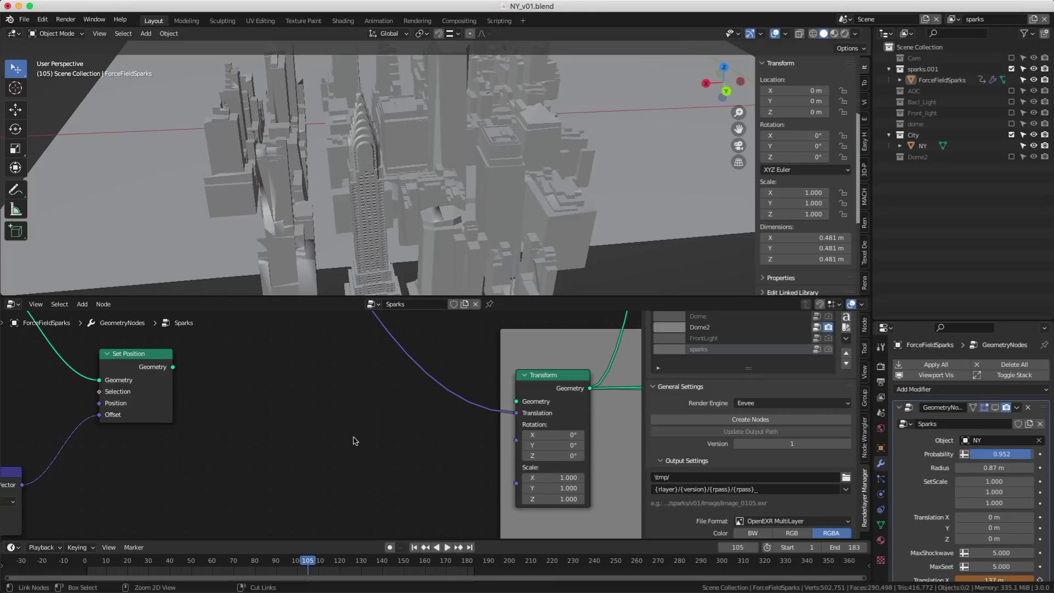
drag(174, 369, 517, 401)
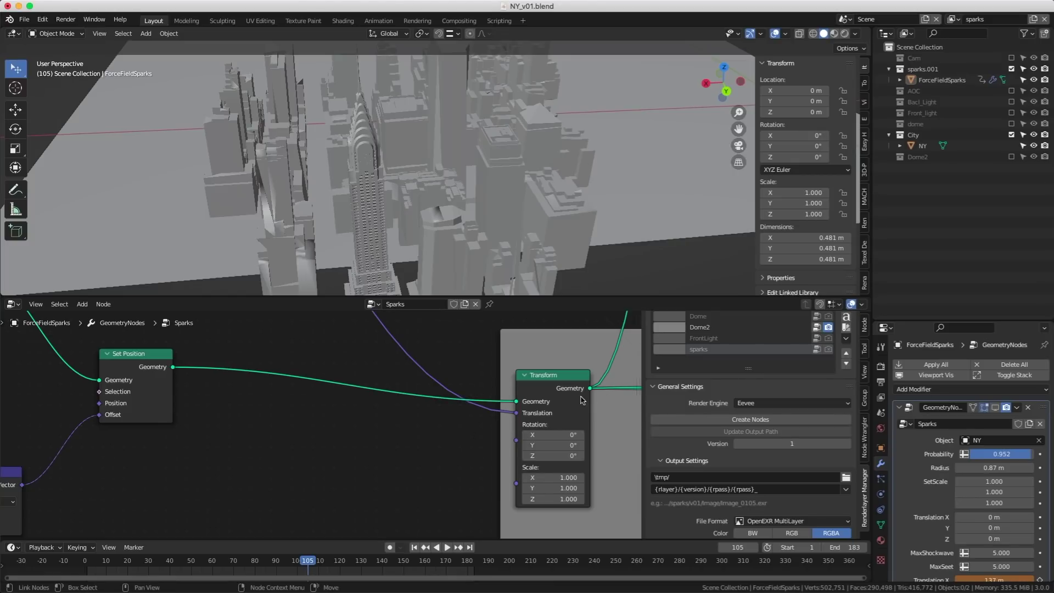
middle_drag(431, 399, 265, 402)
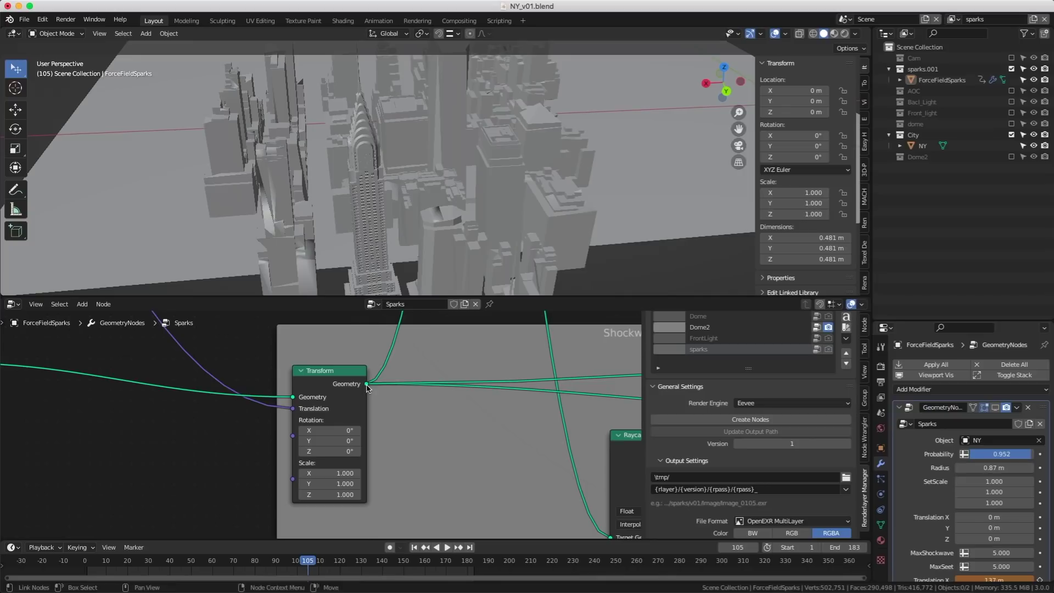
Add a reroute point on the Transform node's Geometry output links and move the node away.
mouse_move(368, 387)
mouse_down()
mouse_move(440, 384)
mouse_move(400, 367)
mouse_move(412, 366)
mouse_move(367, 388)
mouse_up()
scroll(388, 358, down, 2)
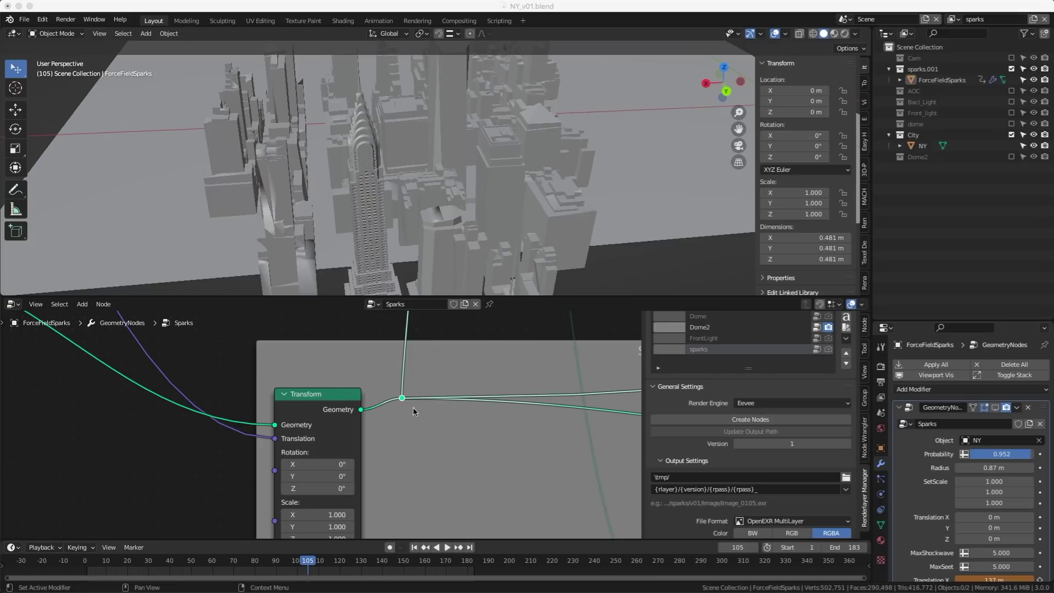
mouse_move(403, 398)
mouse_down()
mouse_move(411, 372)
mouse_move(397, 387)
mouse_move(405, 383)
mouse_move(401, 404)
mouse_move(439, 329)
mouse_move(484, 335)
mouse_move(417, 357)
mouse_move(400, 403)
mouse_up()
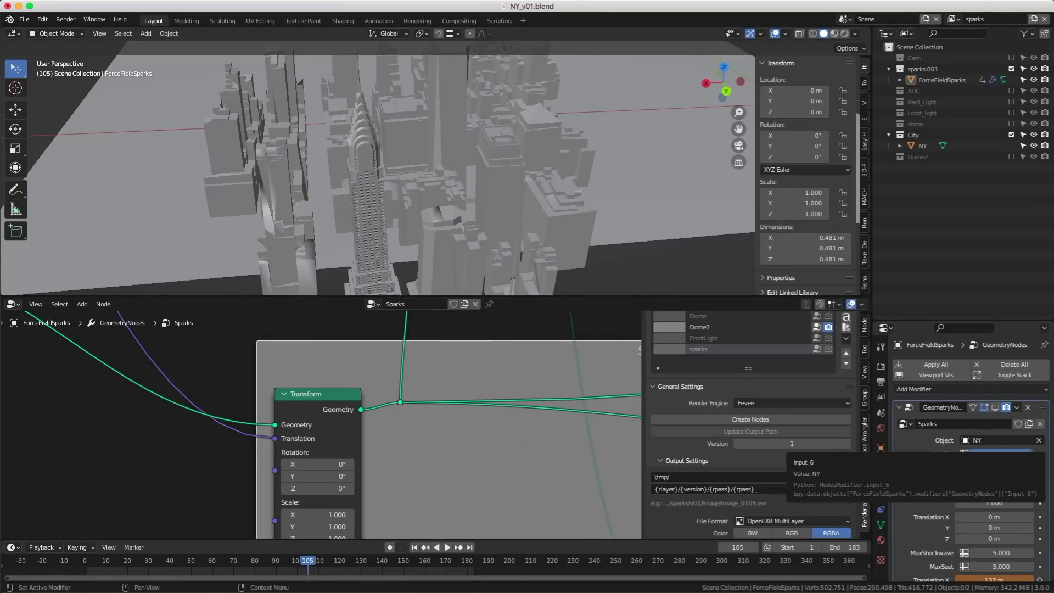
middle_drag(506, 427, 586, 405)
drag(570, 421, 309, 351)
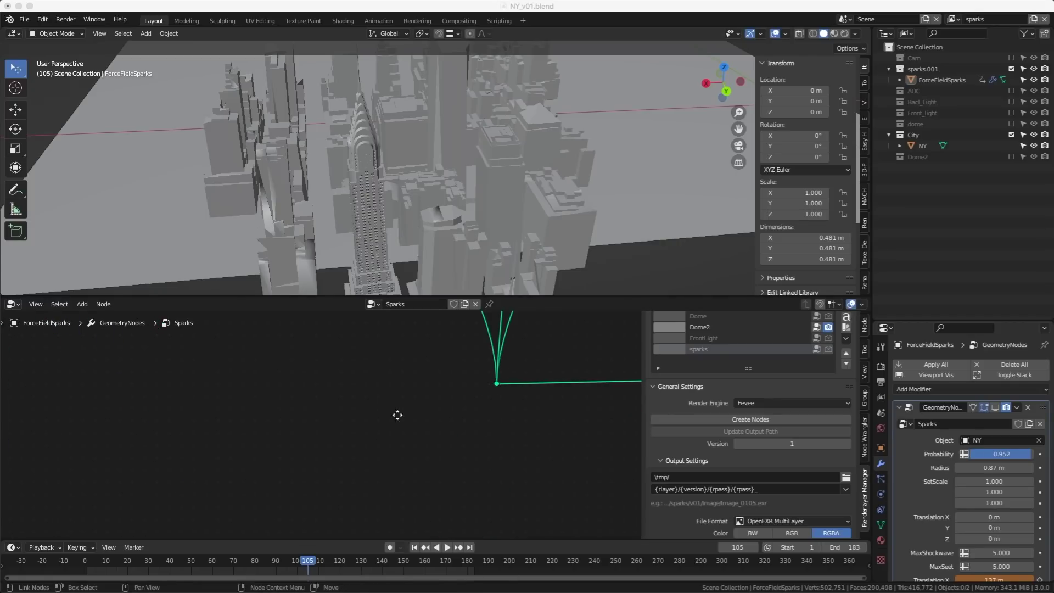
Reposition the reroute point so its links fan upward.
drag(398, 416, 383, 380)
click(402, 399)
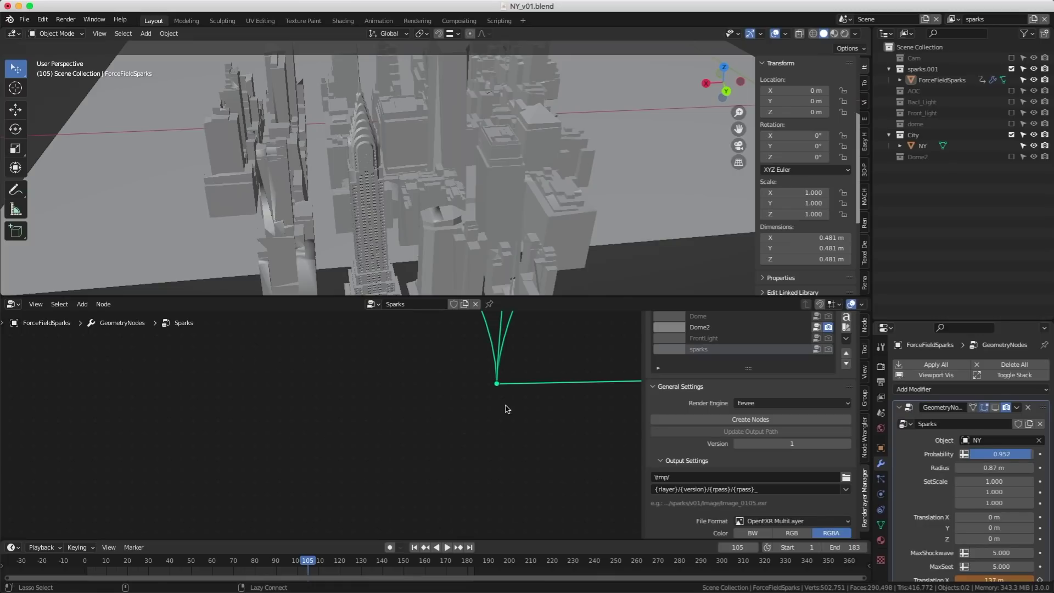
scroll(363, 437, down, 6)
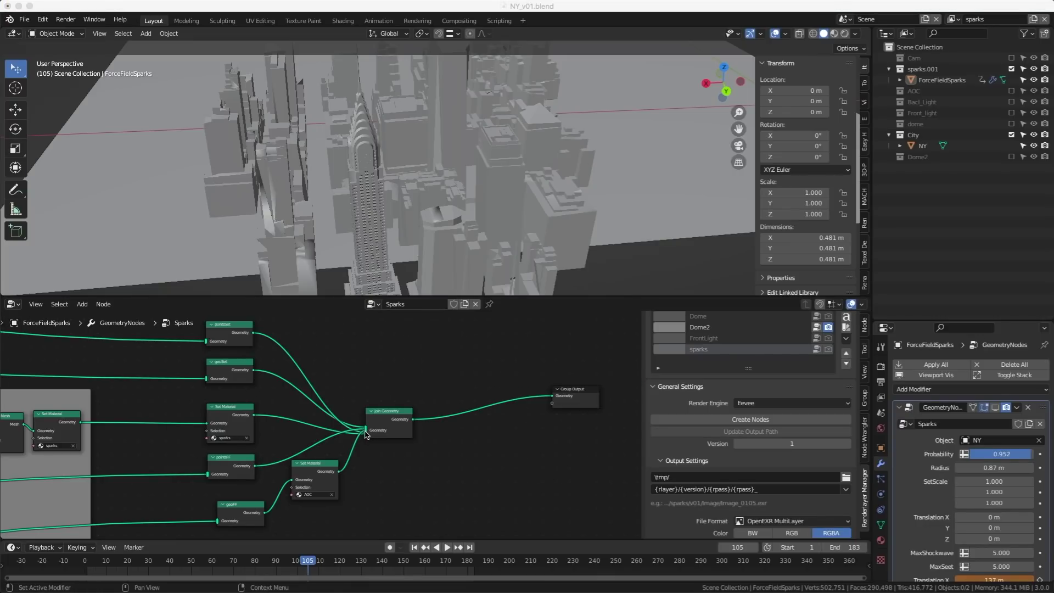
Grab a link from Join Geometry's Geometry input and box-select the links feeding it.
mouse_move(366, 432)
mouse_down()
mouse_move(357, 453)
mouse_move(362, 430)
mouse_up()
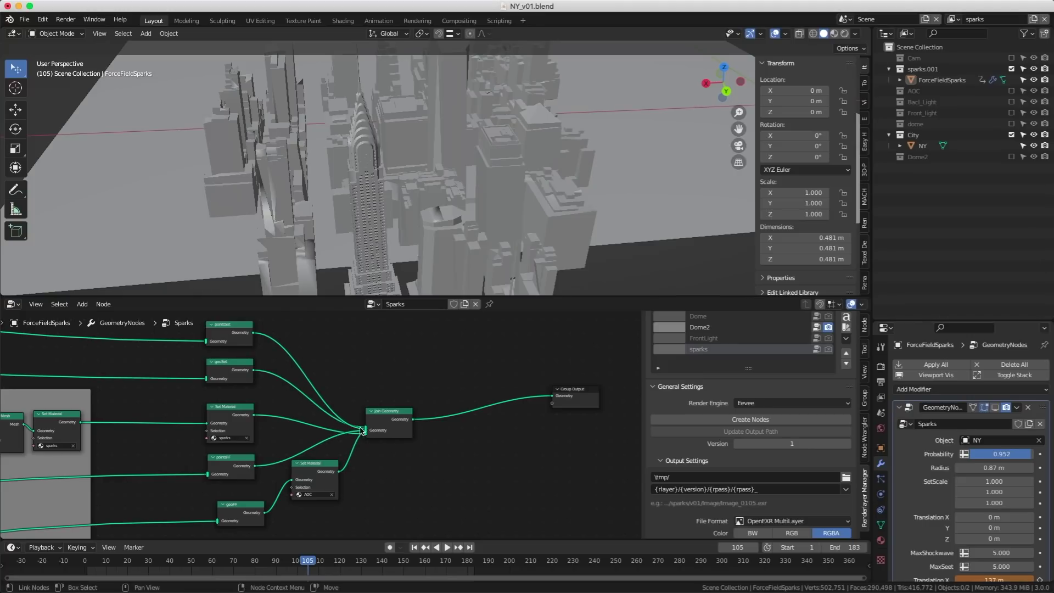
scroll(358, 431, up, 6)
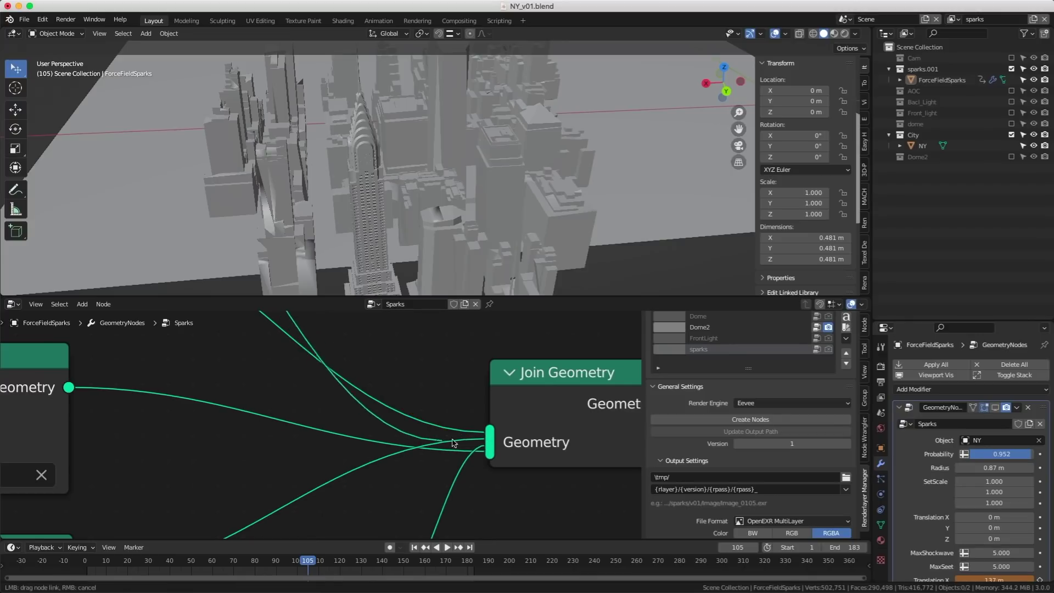
scroll(468, 439, down, 1)
scroll(467, 440, down, 1)
scroll(394, 444, down, 1)
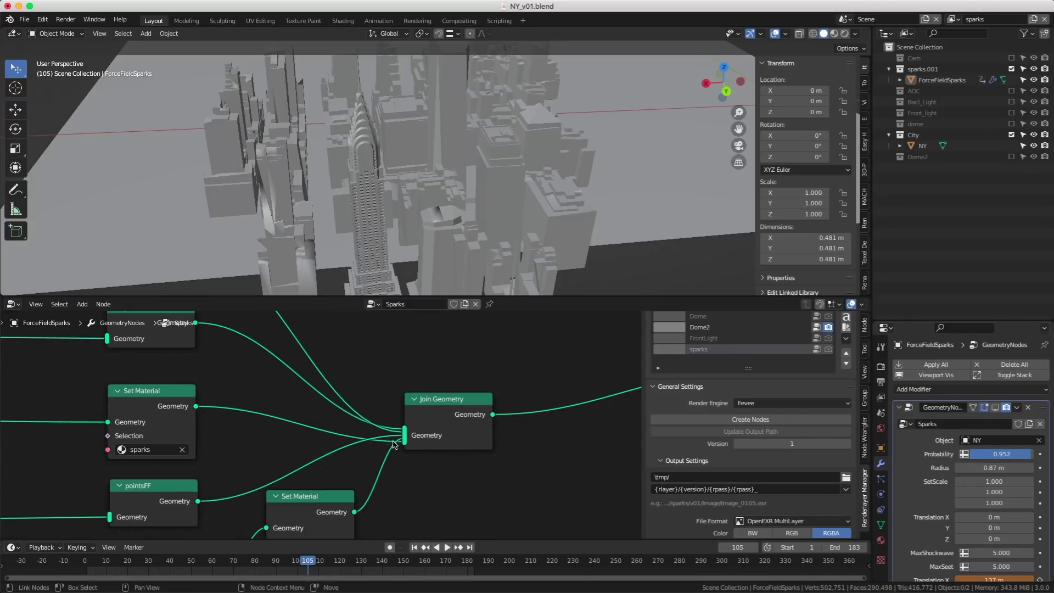
drag(362, 422, 298, 370)
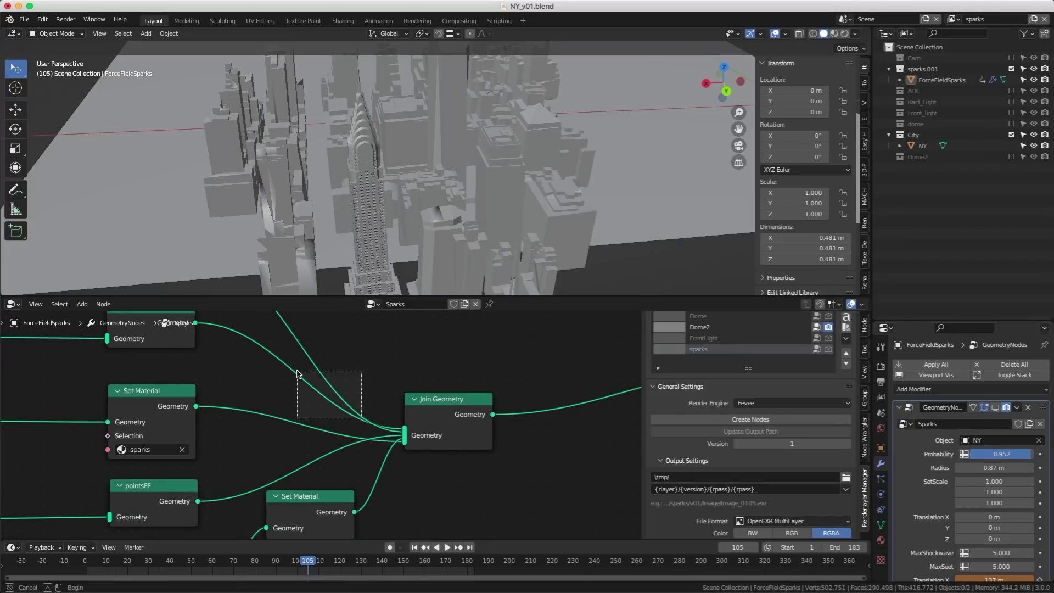